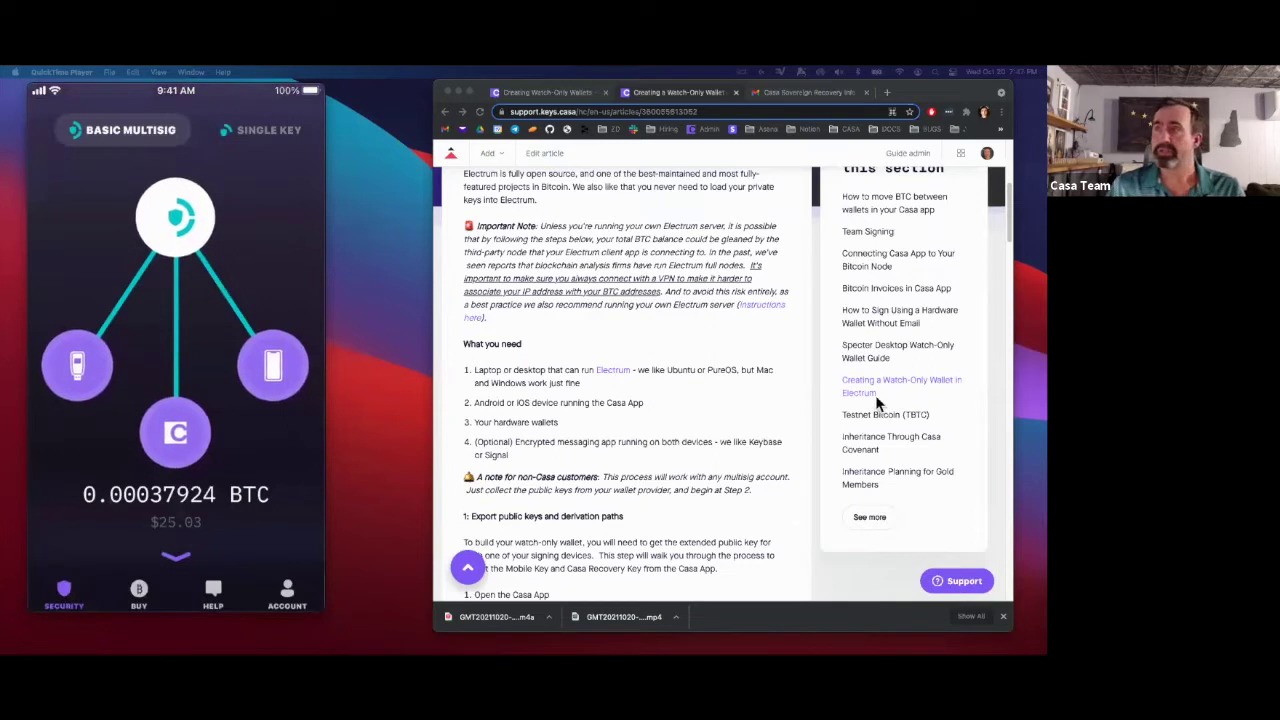
- Scroll the Casa watch-only article down to section 1, 'Export public keys and derivation paths'
left_click(665, 296)
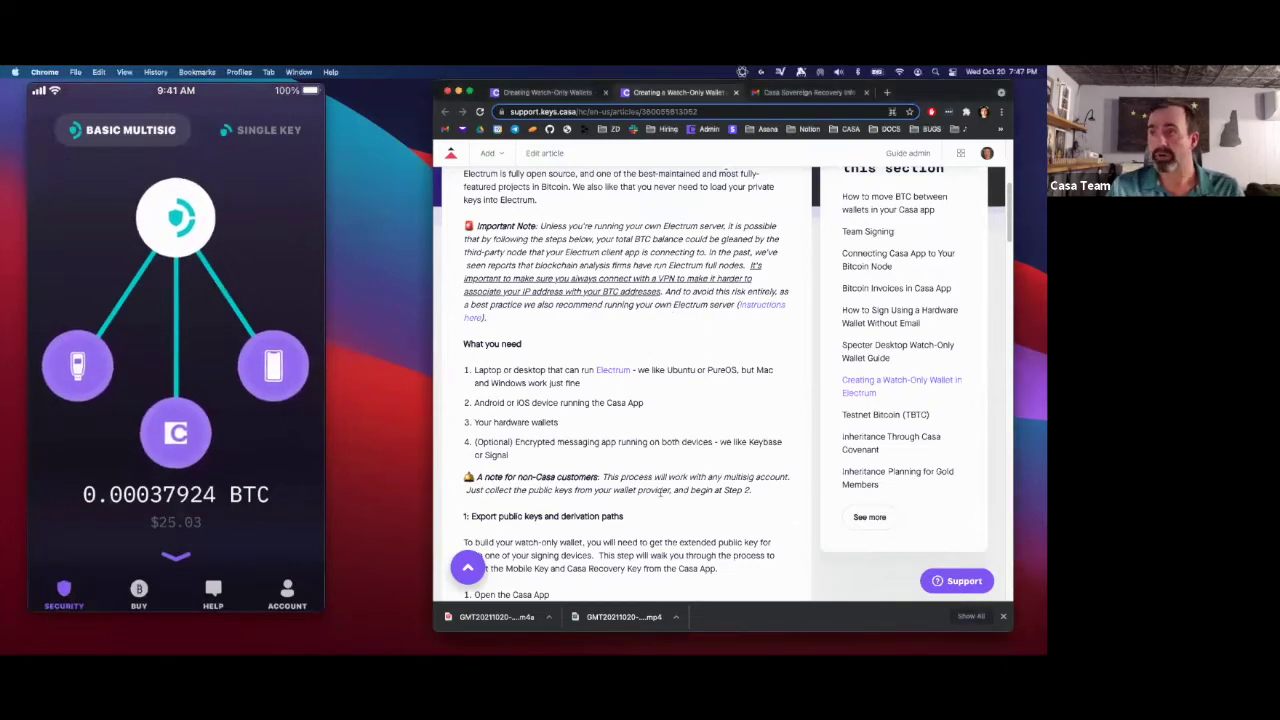
scroll(661, 493, "up", 5)
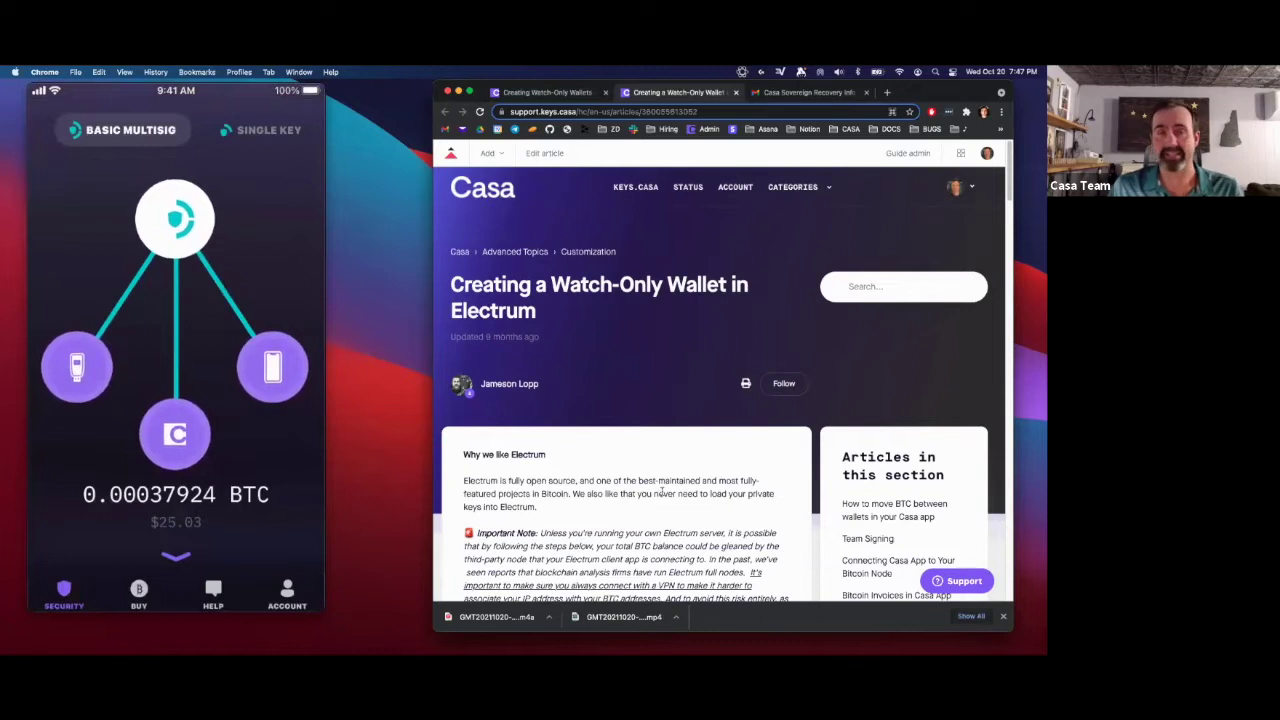
scroll(662, 557, "down", 5)
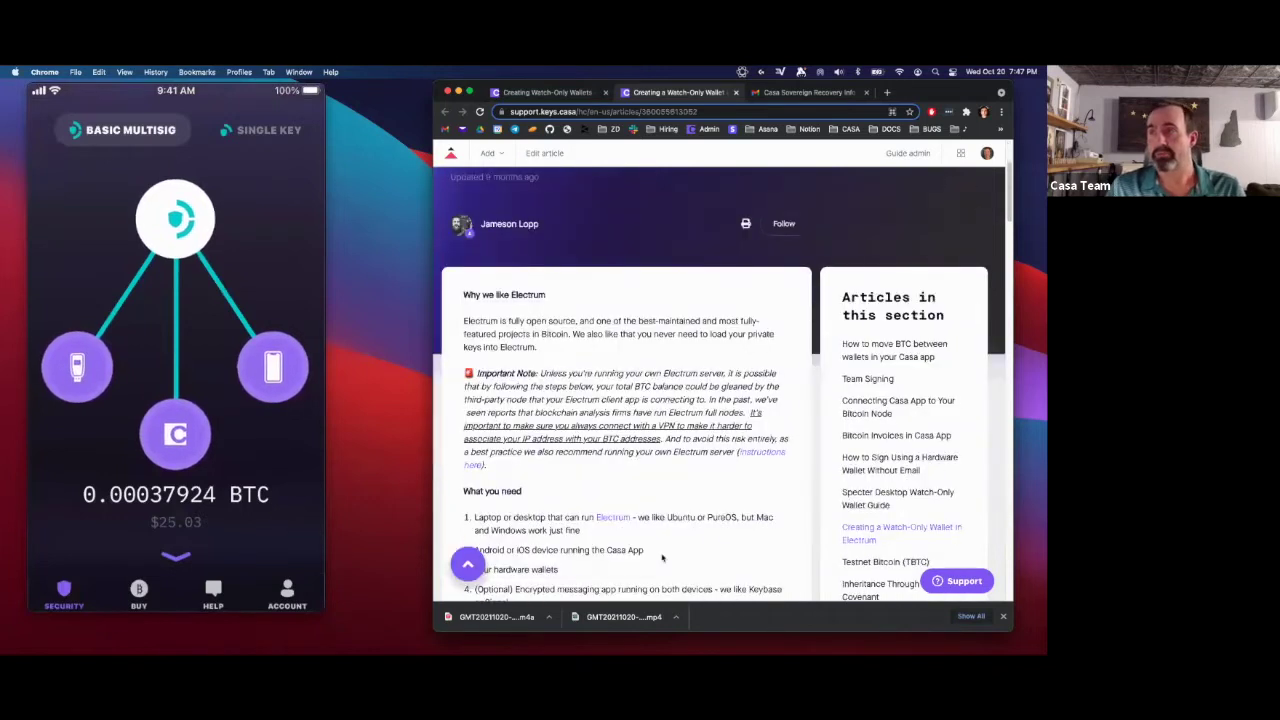
scroll(662, 557, "down", 2)
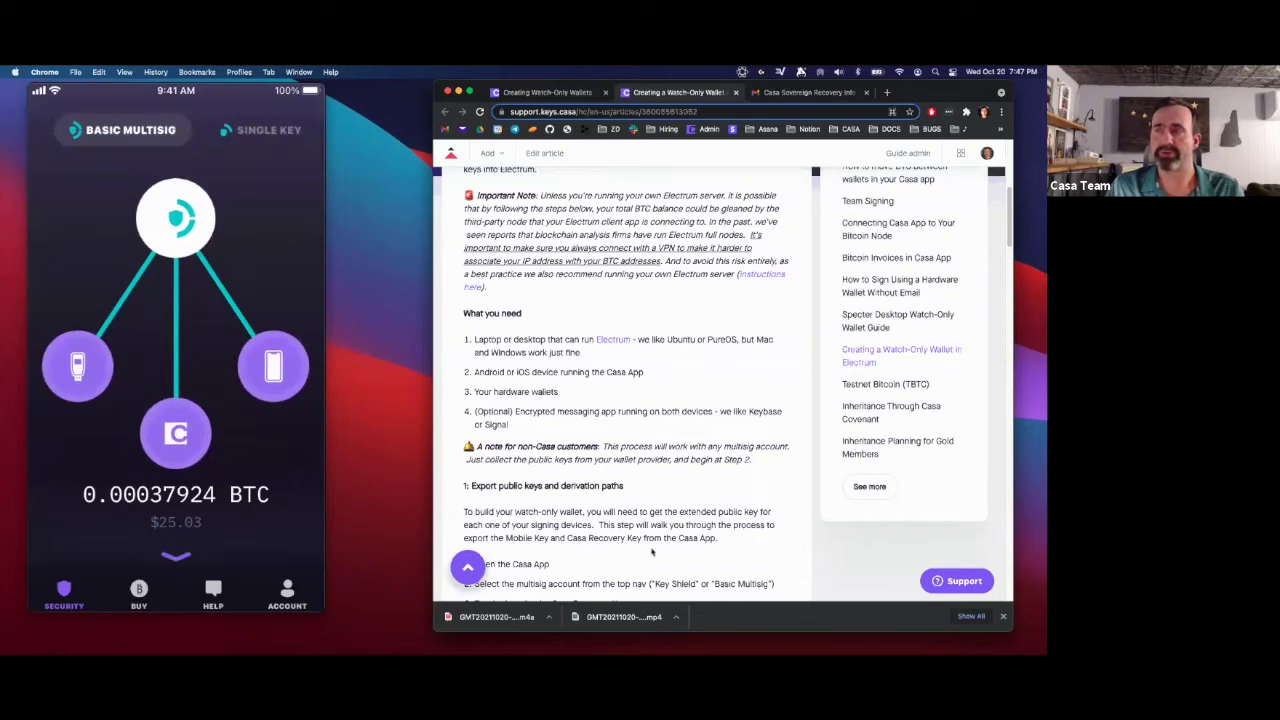
scroll(651, 551, "down", 3)
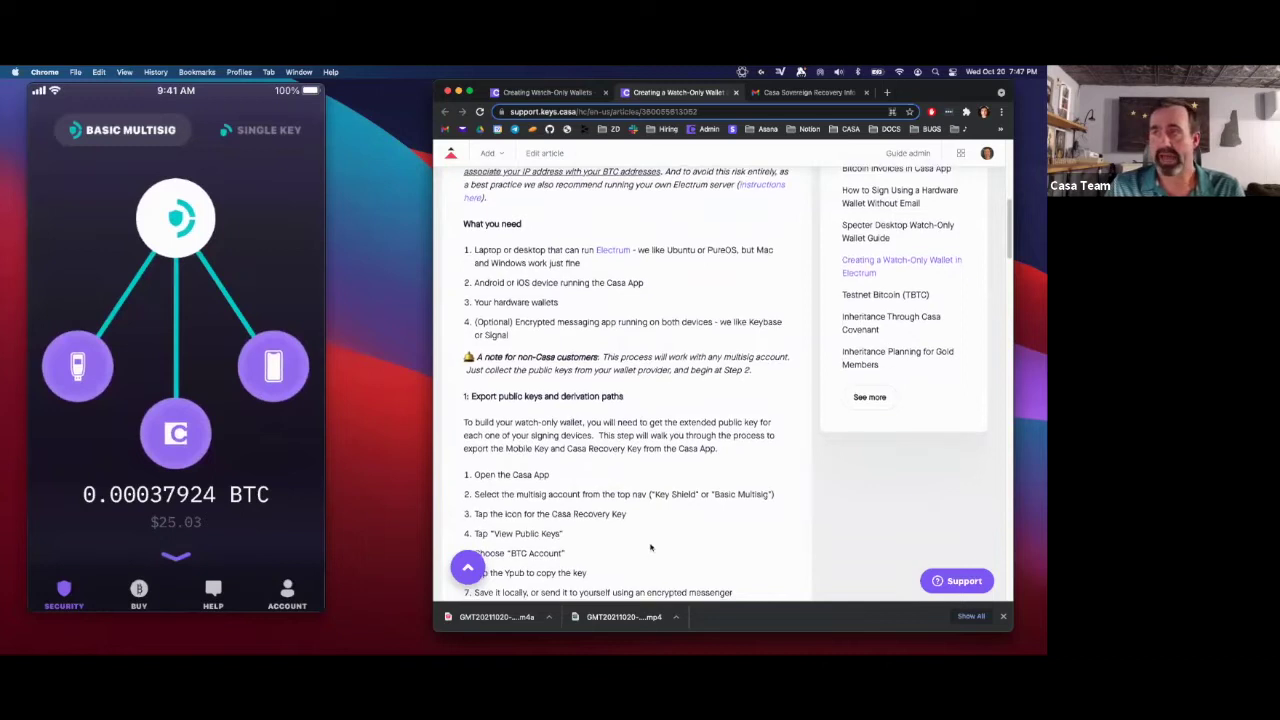
scroll(650, 547, "down", 1)
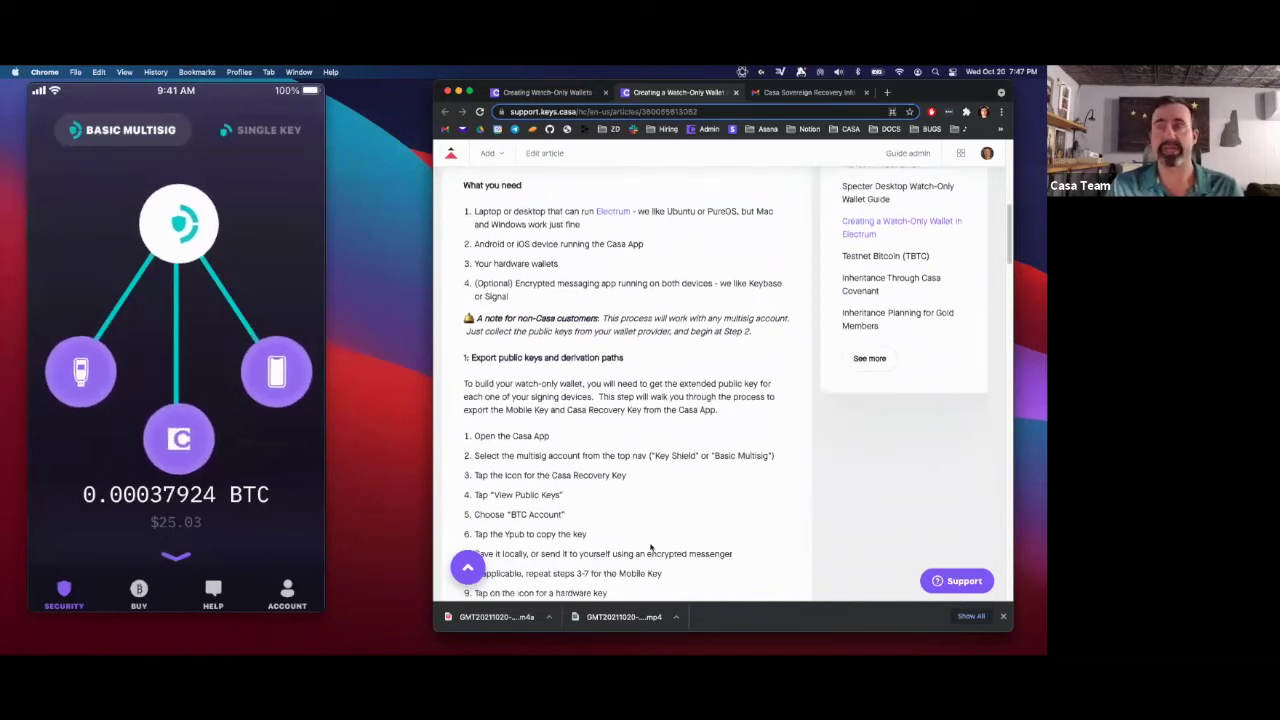
scroll(650, 547, "down", 2)
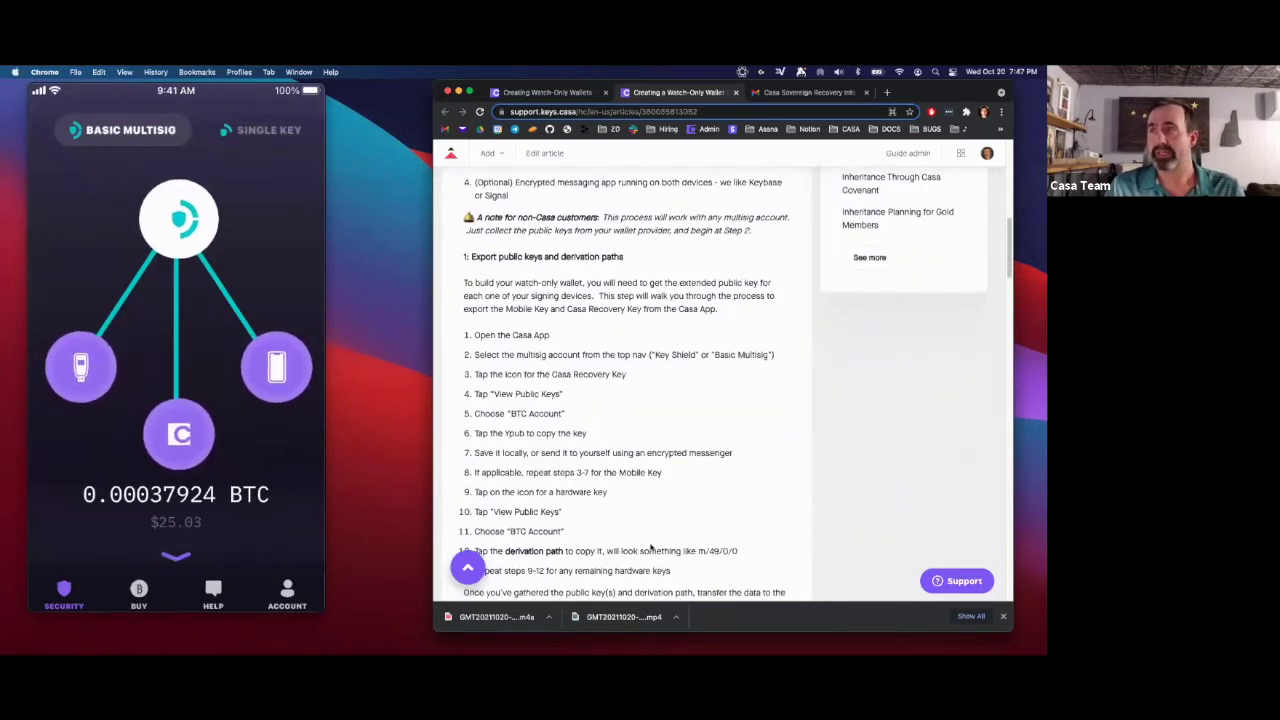
- Highlight the 'Export public keys and derivation paths' heading and the 'Open the Casa App' step
left_click_drag(625, 252, 466, 254)
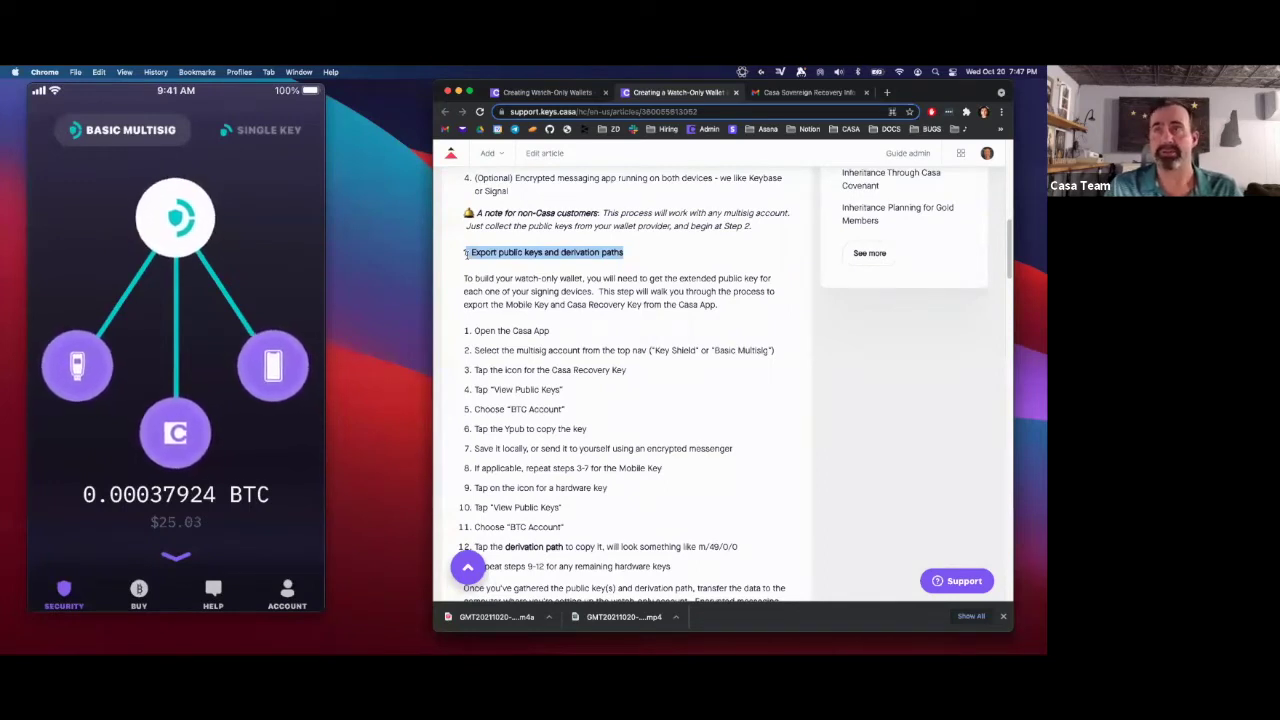
left_click(553, 259)
left_click_drag(551, 331, 474, 340)
left_click(507, 348)
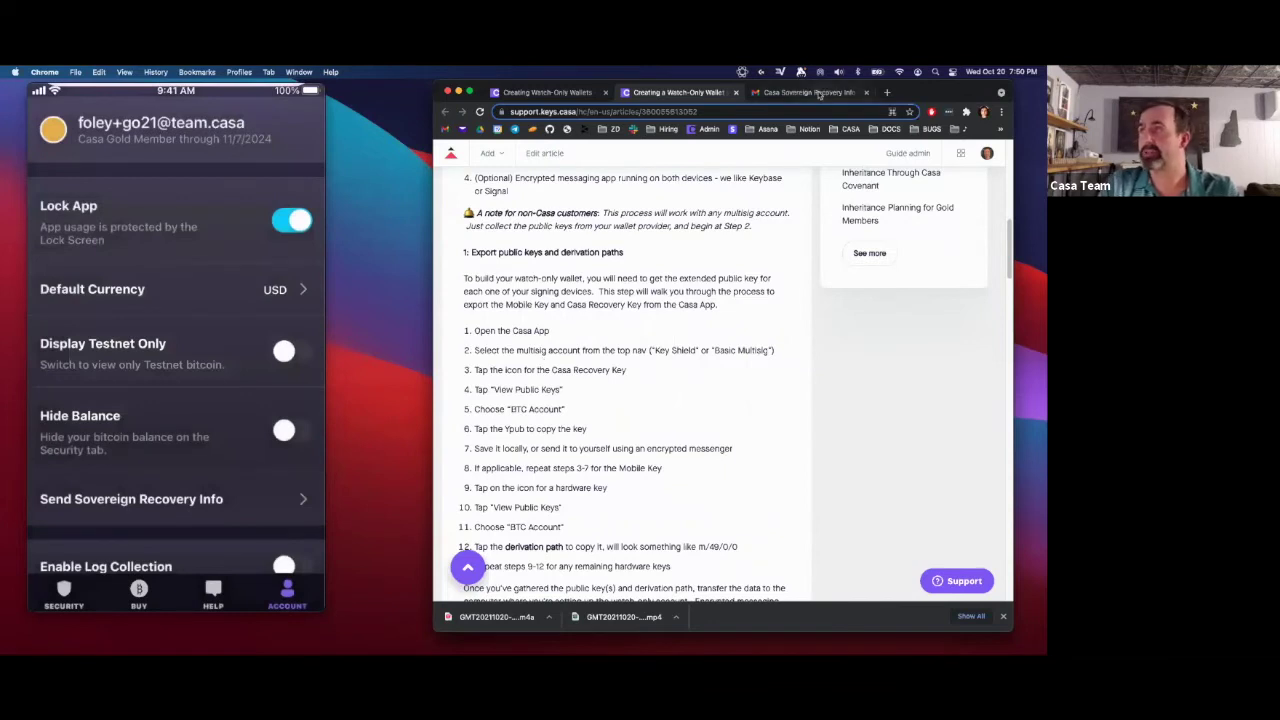
- Open the Sovereign Recovery Info email and select its BTC public keys and m/49/0/0 path
left_click(818, 92)
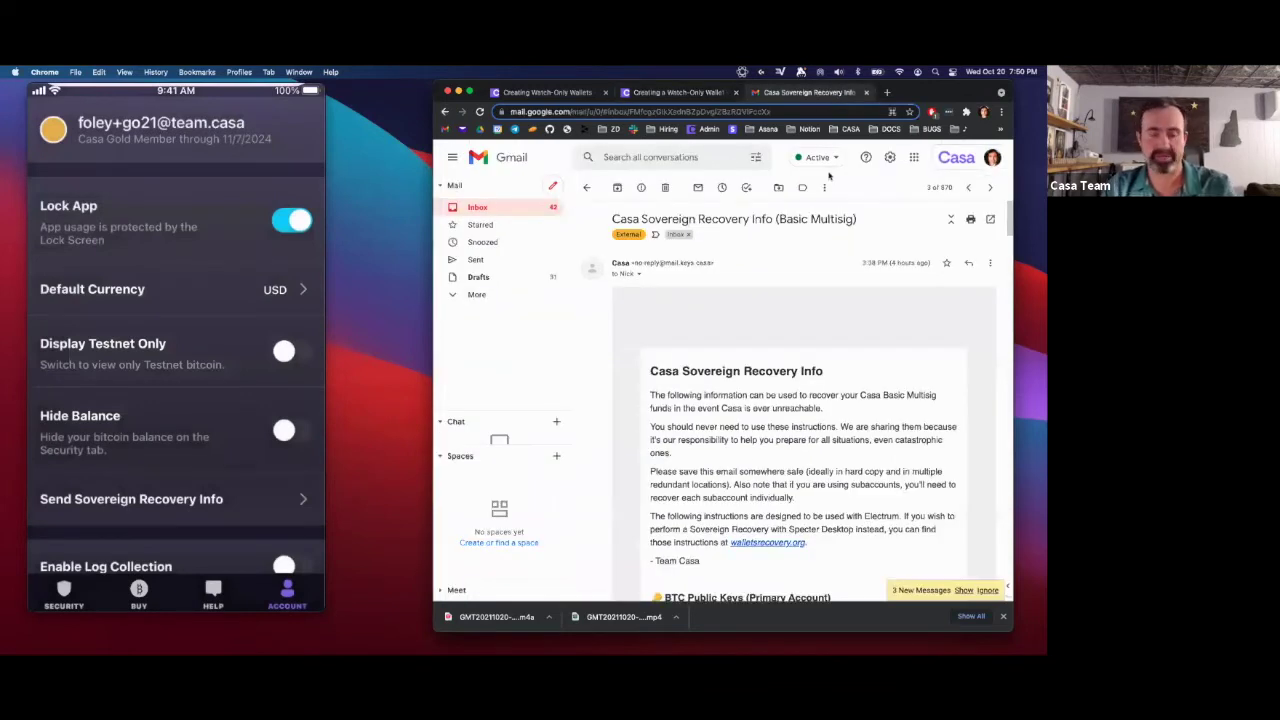
scroll(868, 469, "down", 5)
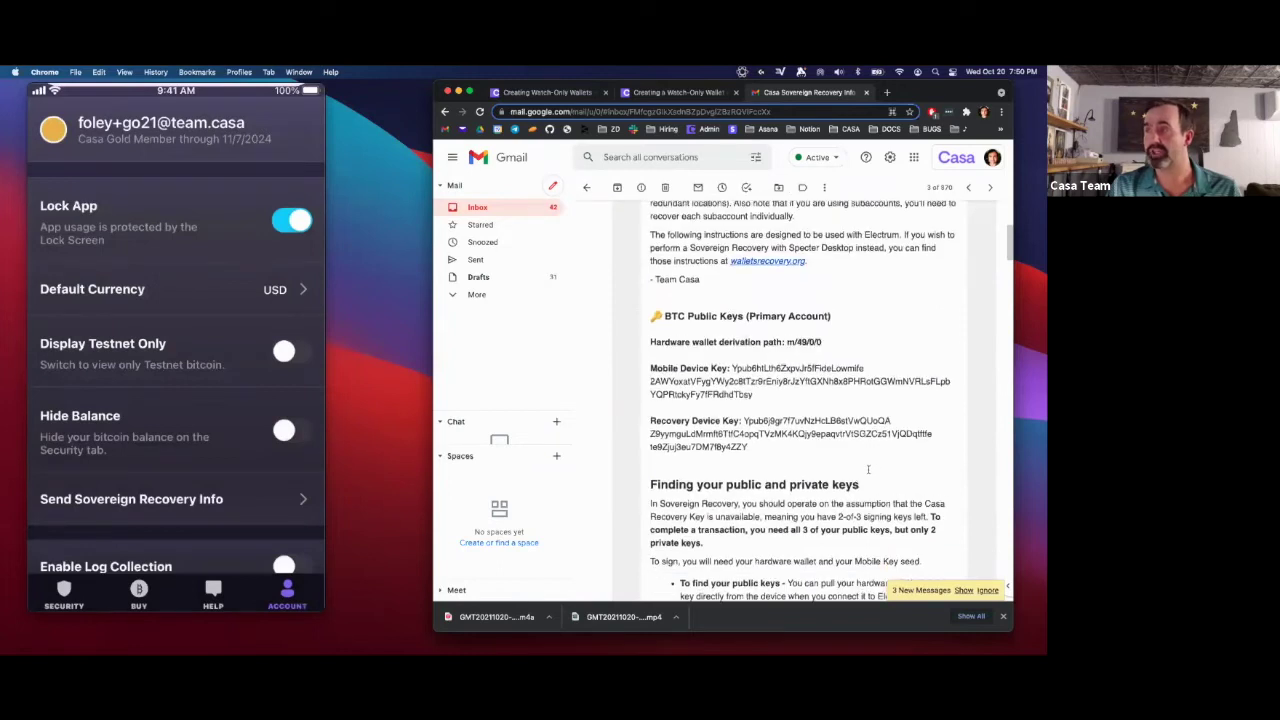
left_click_drag(790, 460, 648, 316)
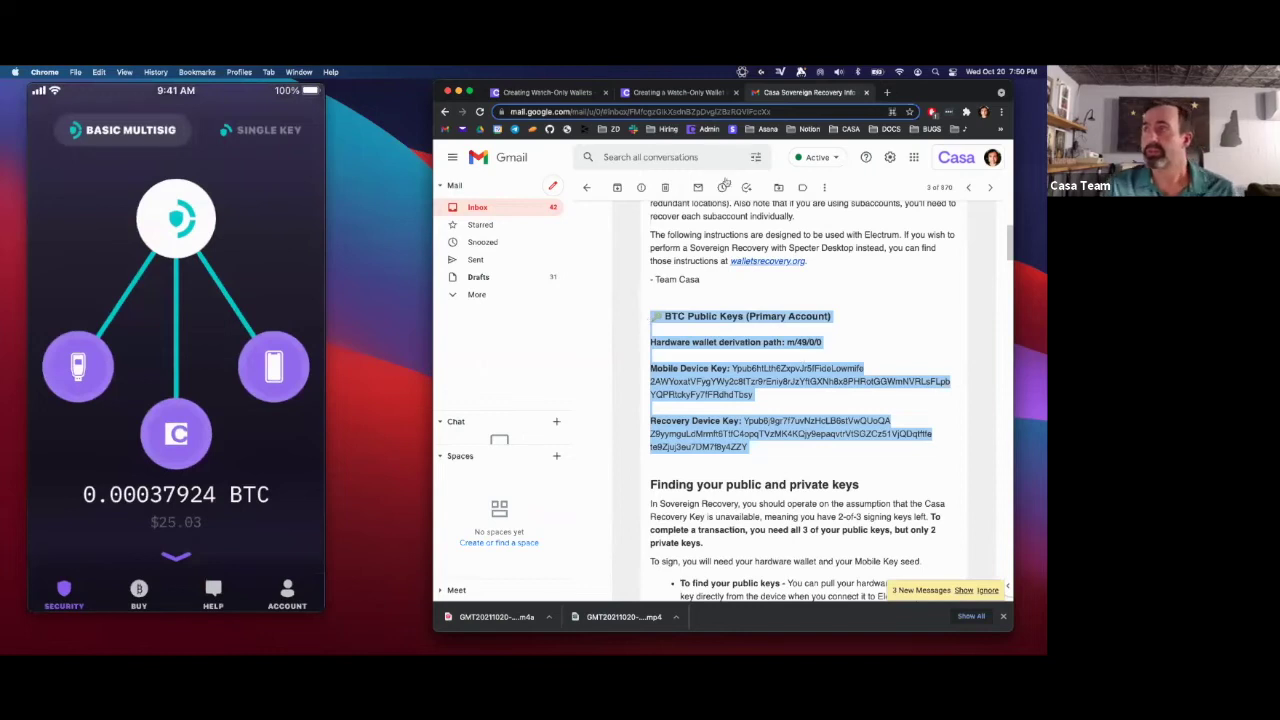
- Scroll the help article to section 3, 'Setup your watch-only account', and select its heading
left_click(672, 93)
scroll(631, 450, "down", 6)
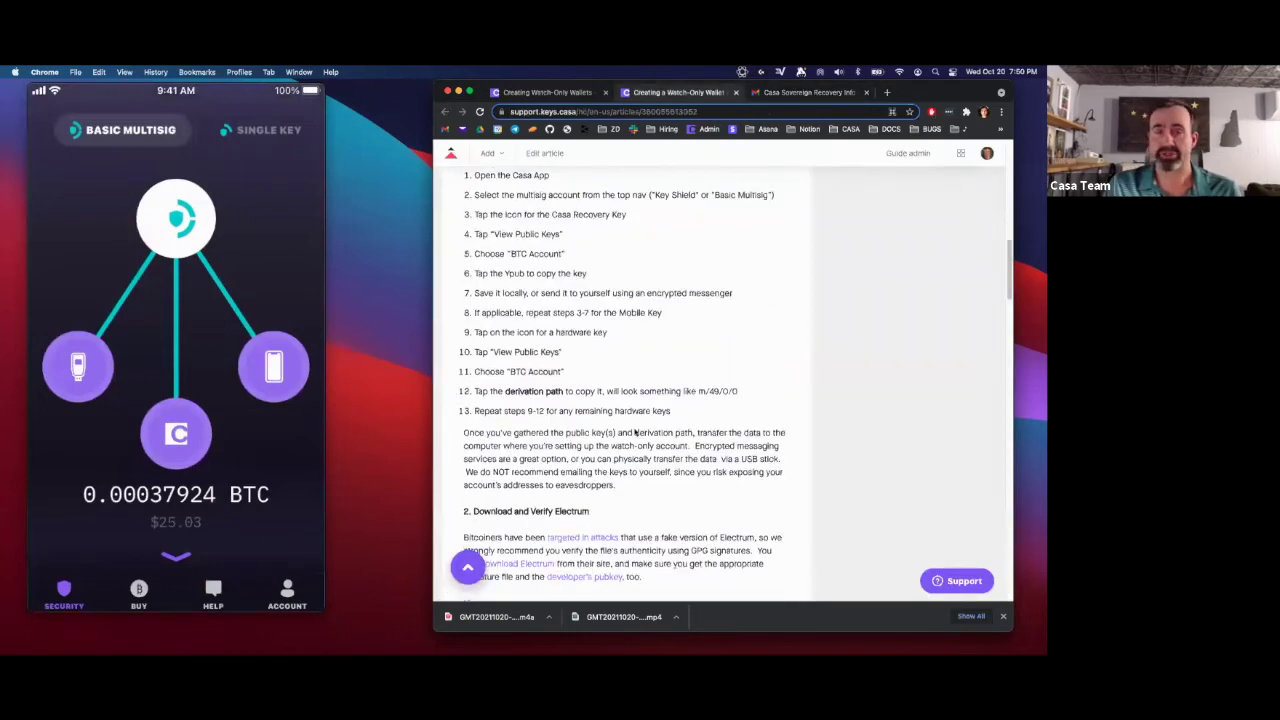
scroll(631, 450, "down", 10)
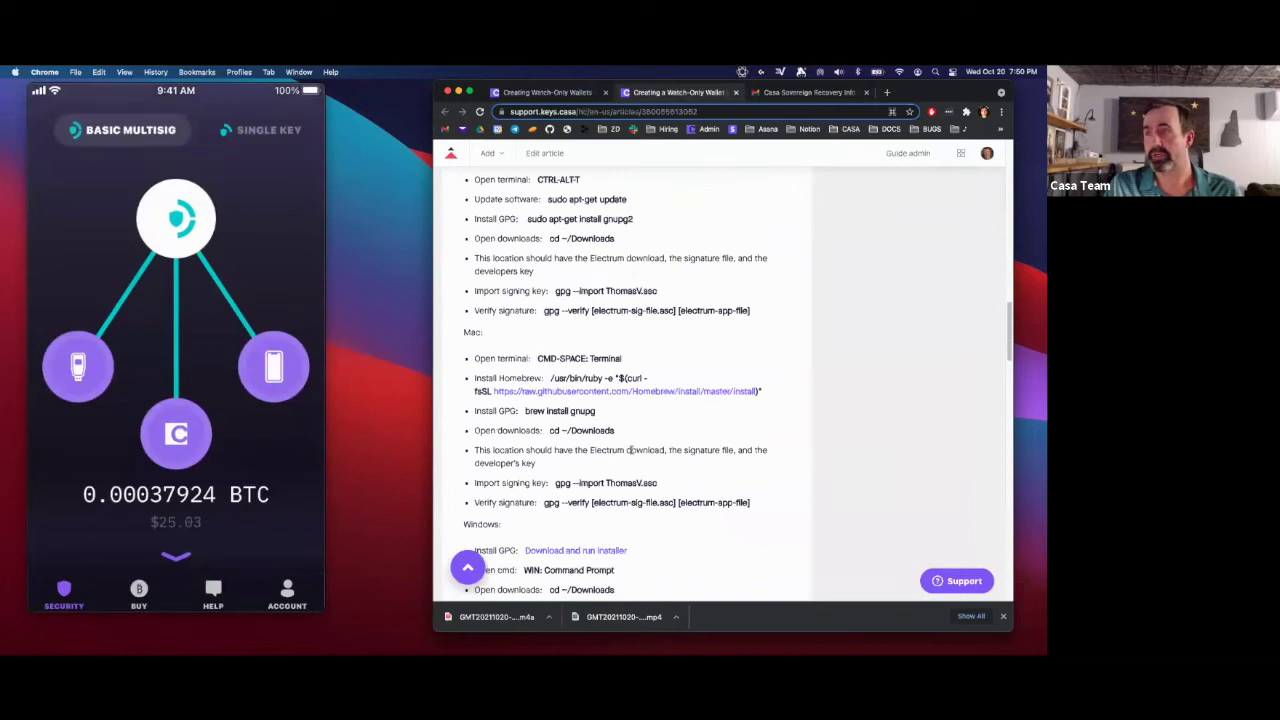
scroll(631, 453, "down", 2)
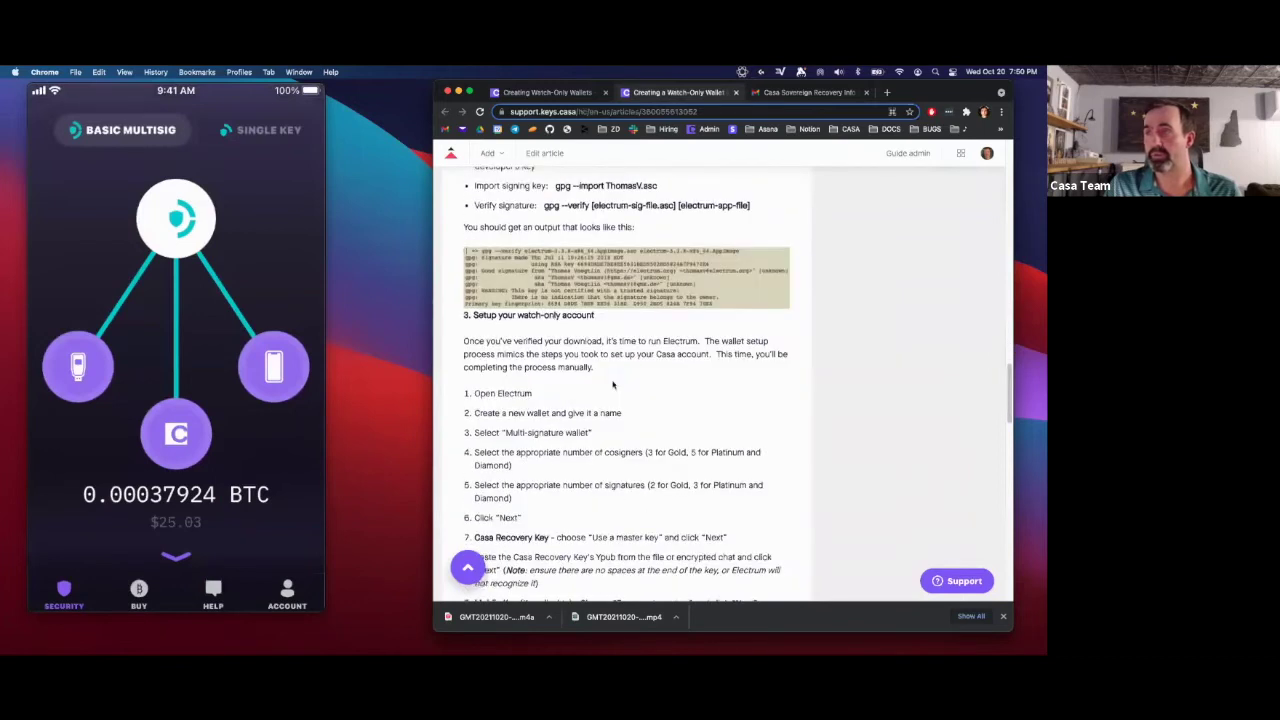
left_click_drag(597, 313, 461, 320)
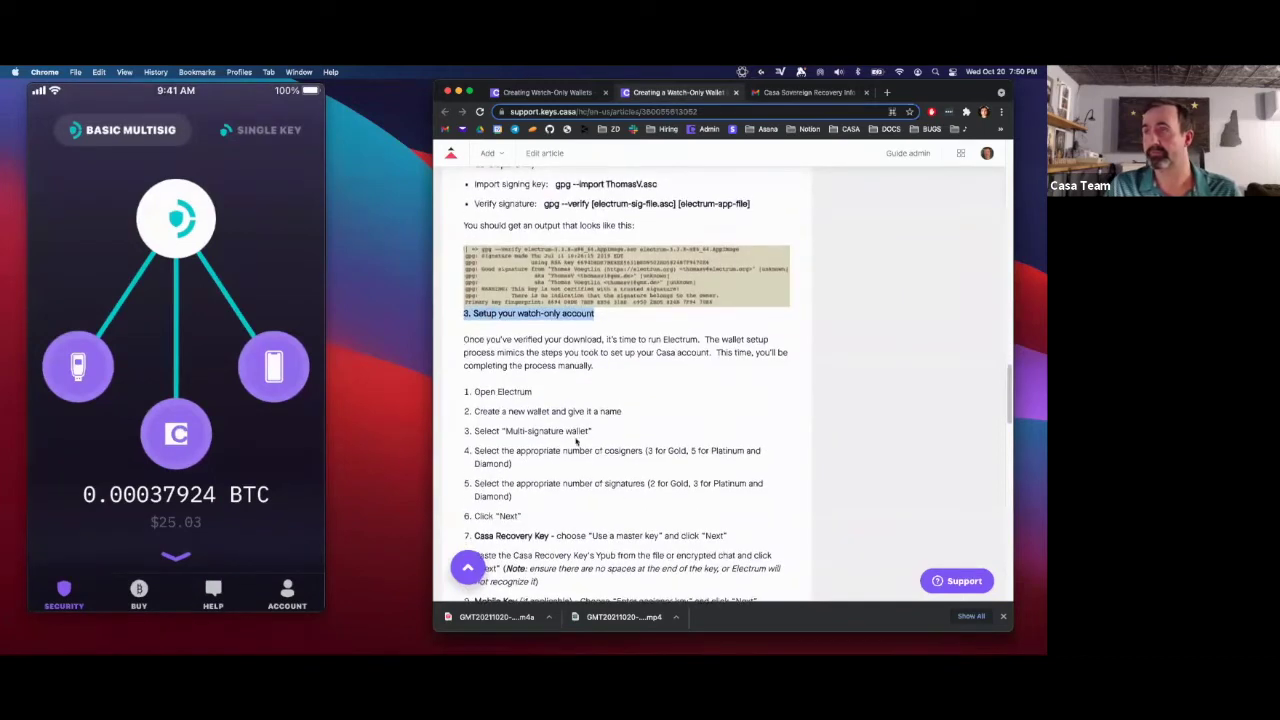
scroll(500, 300, "down", 2)
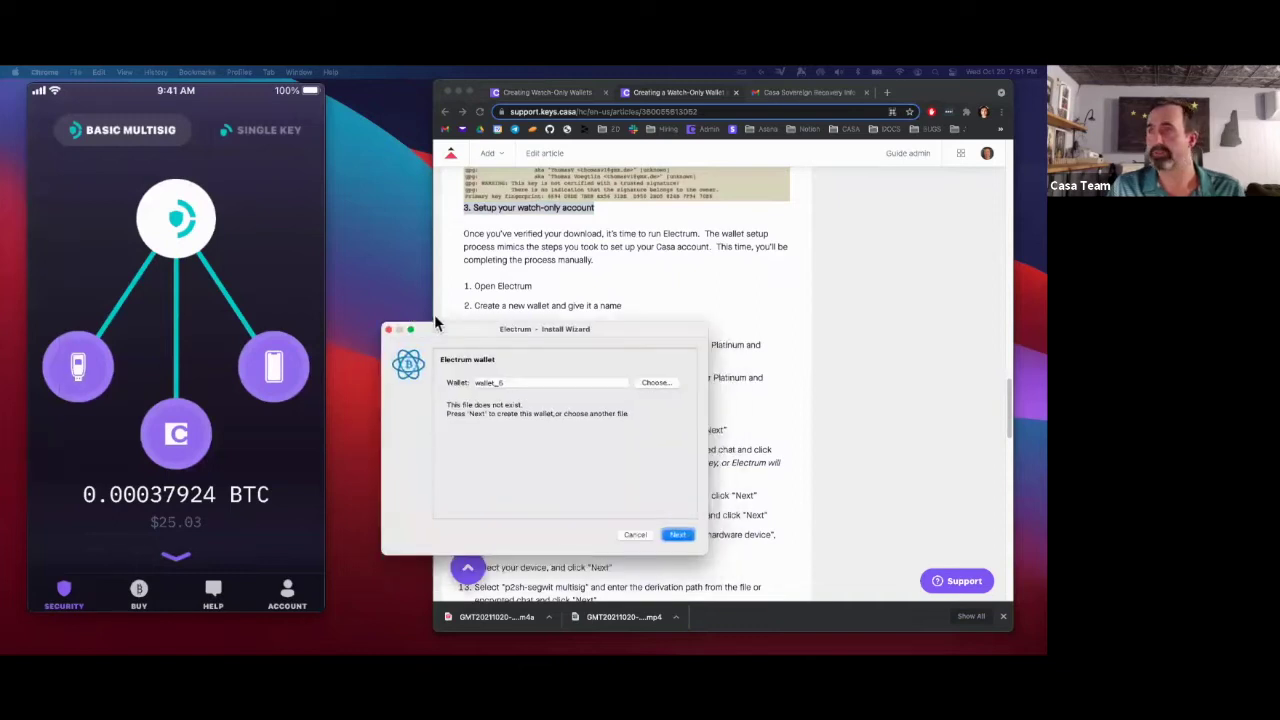
- Keep the wallet_5 file name and choose a multi-signature wallet
left_click_drag(439, 338, 142, 265)
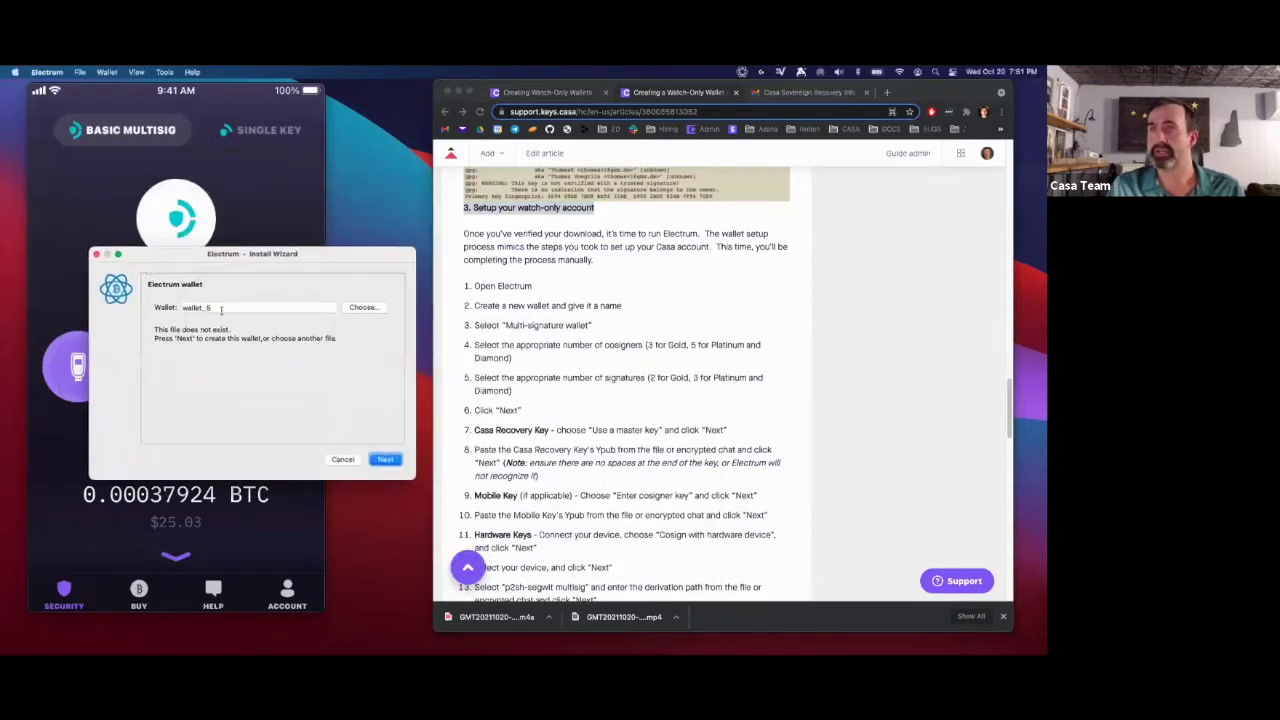
left_click(221, 309)
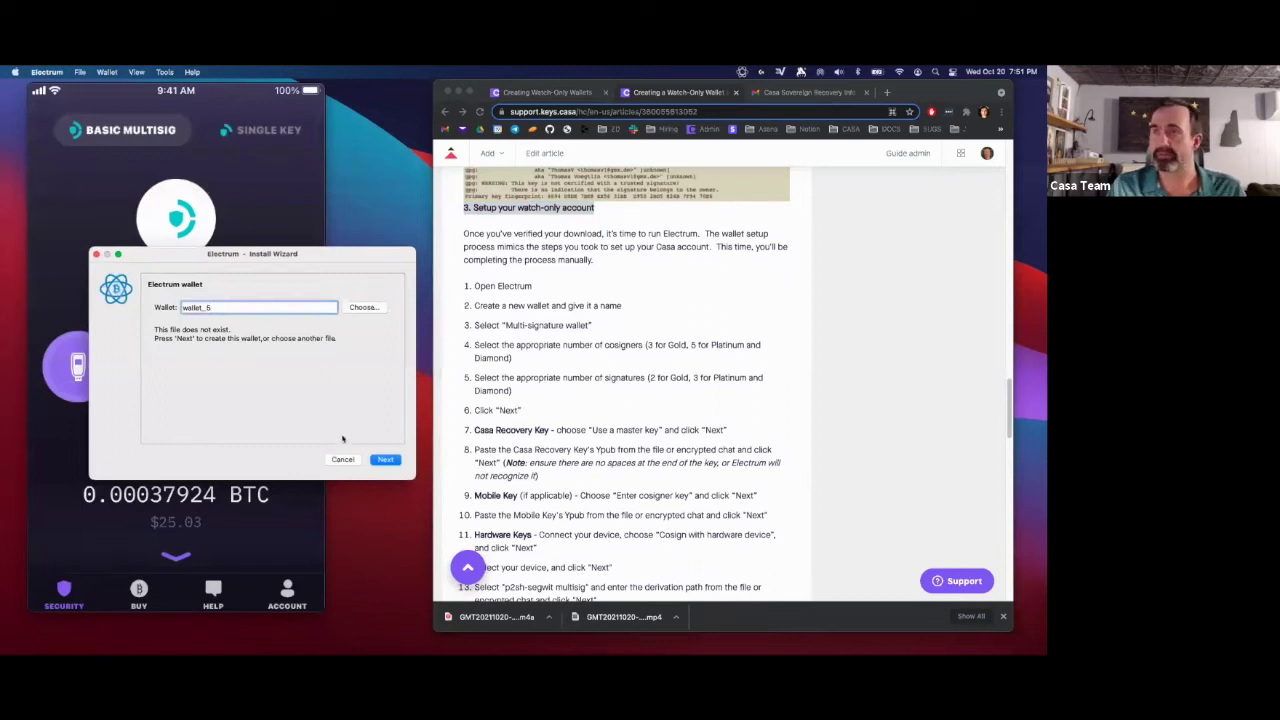
left_click(402, 459)
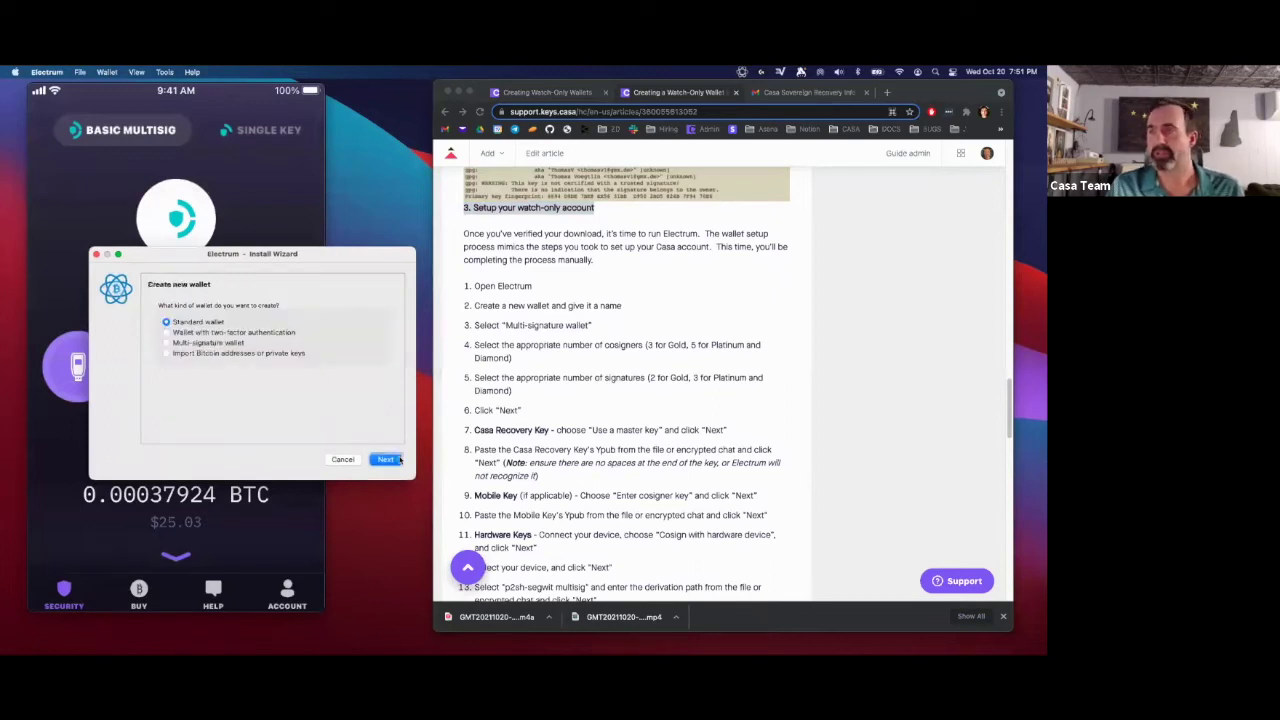
left_click(553, 354)
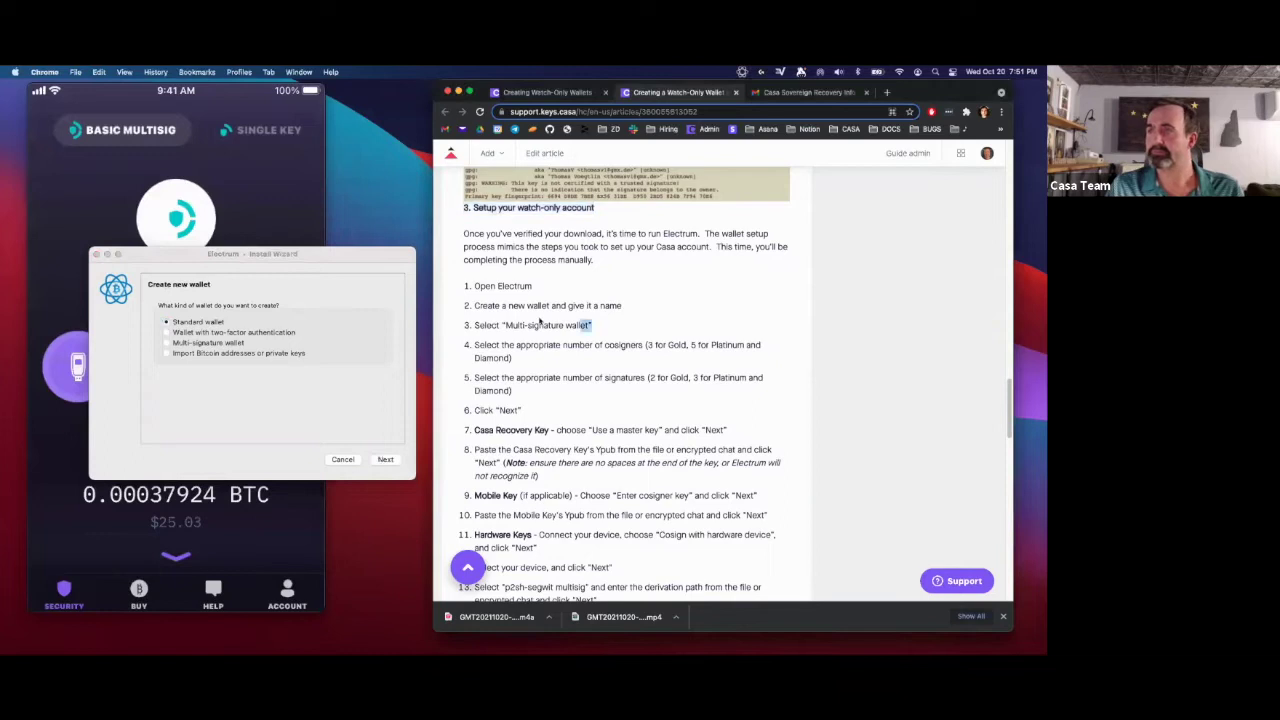
left_click_drag(591, 325, 474, 325)
mouse_move(256, 509)
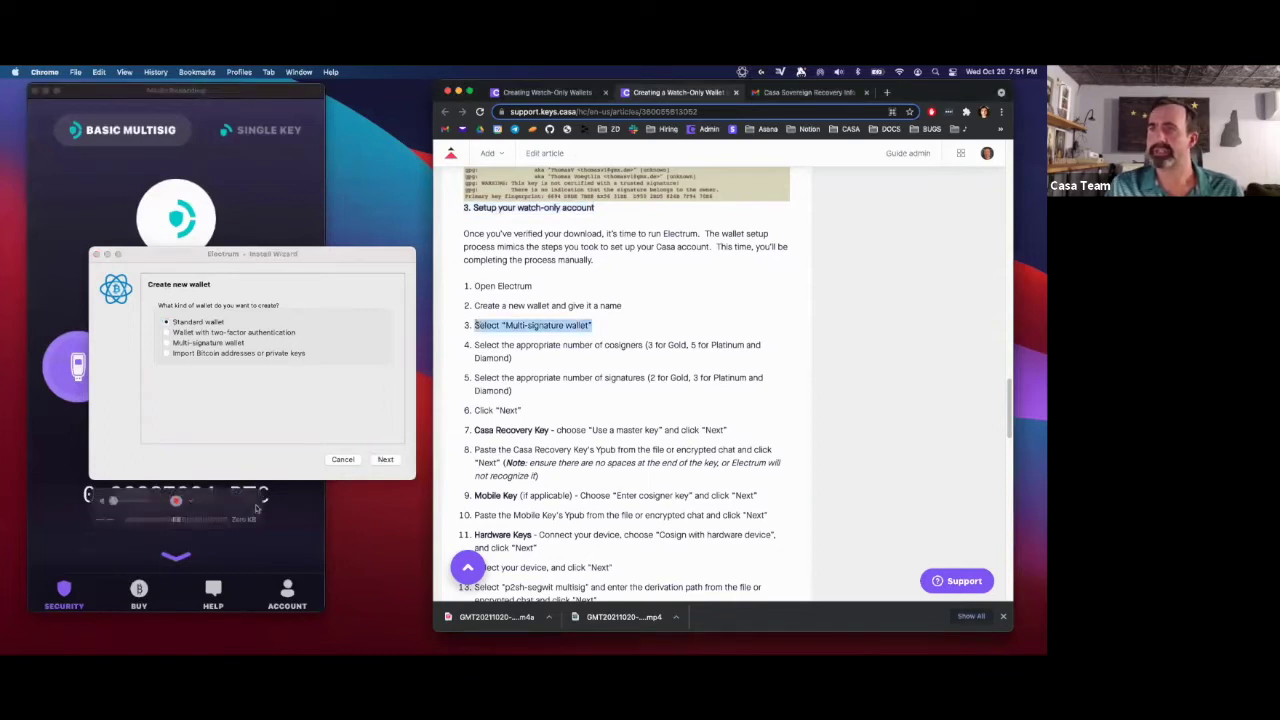
left_click(168, 342)
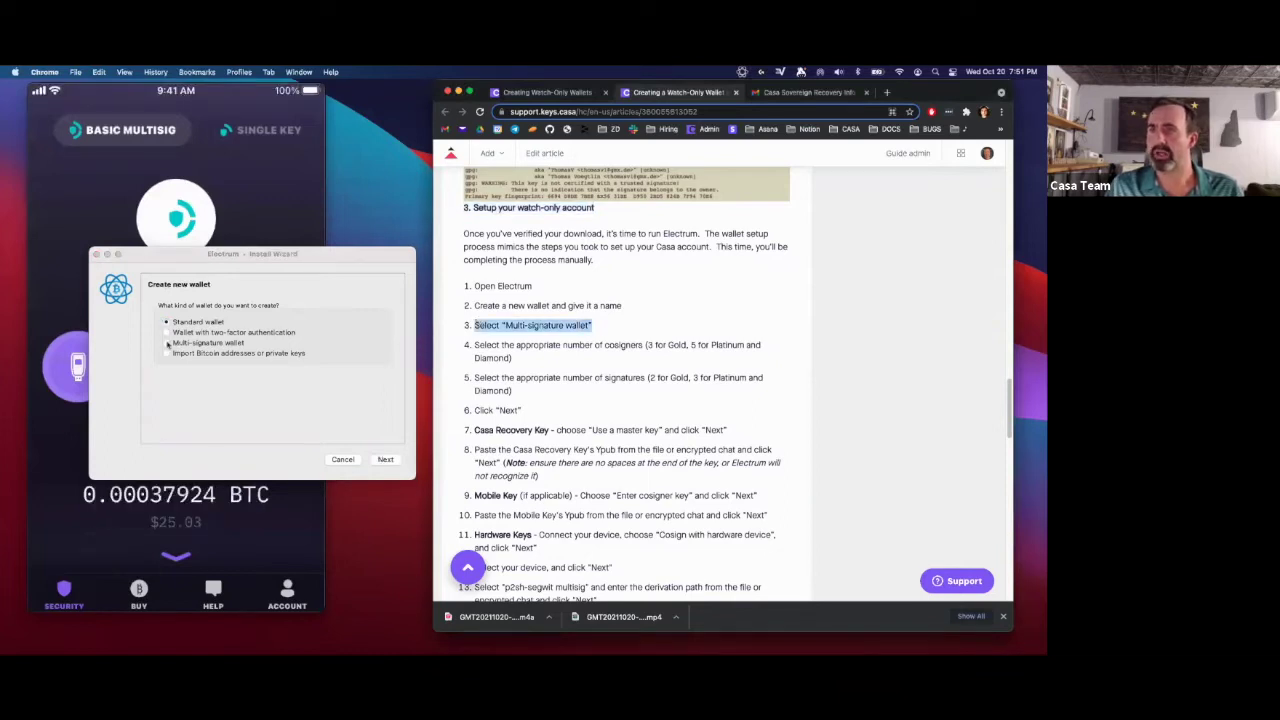
left_click(384, 460)
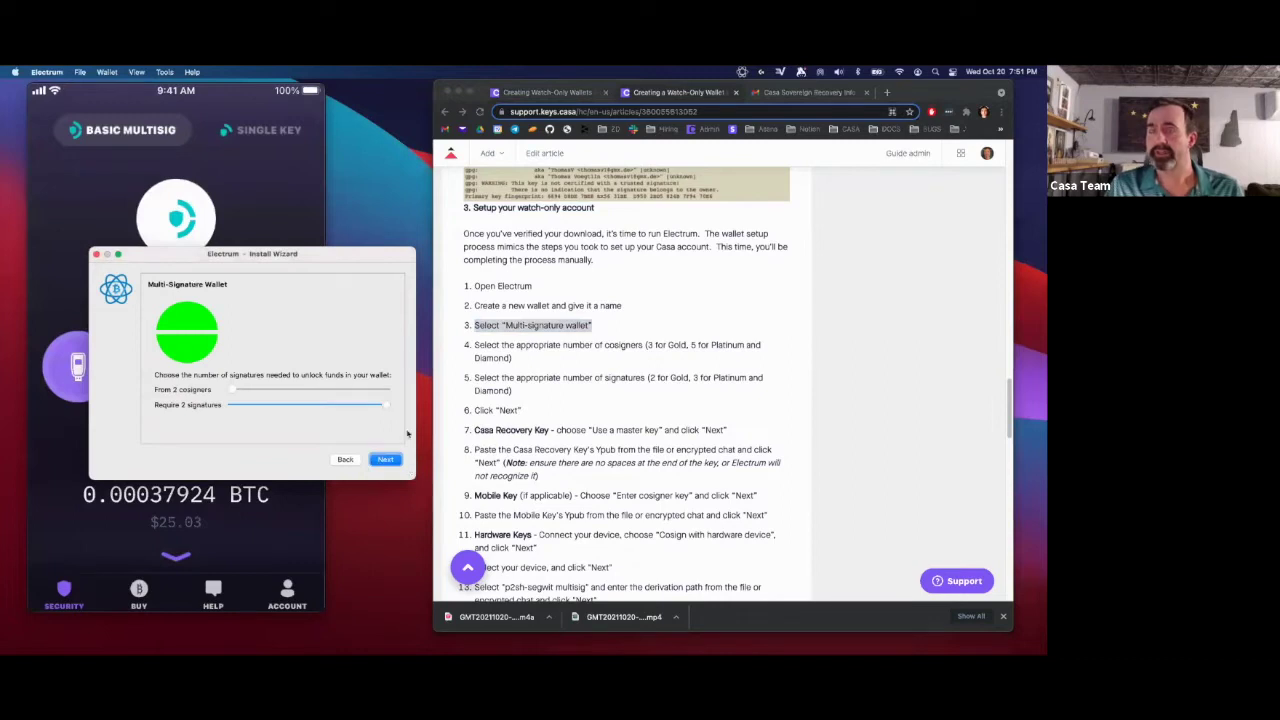
- Set 3 cosigners with 2 signatures required and continue
mouse_move(245, 264)
left_mouse_down()
mouse_move(482, 284)
mouse_move(237, 253)
left_mouse_up()
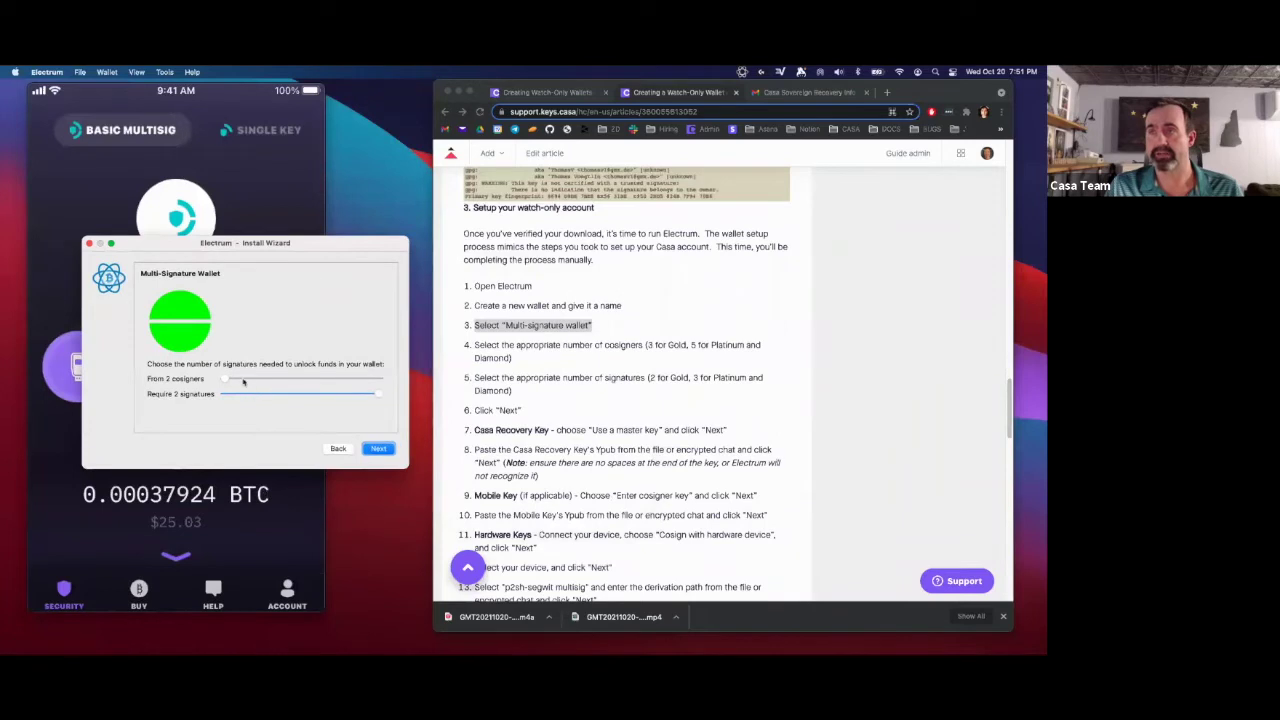
left_click(243, 382)
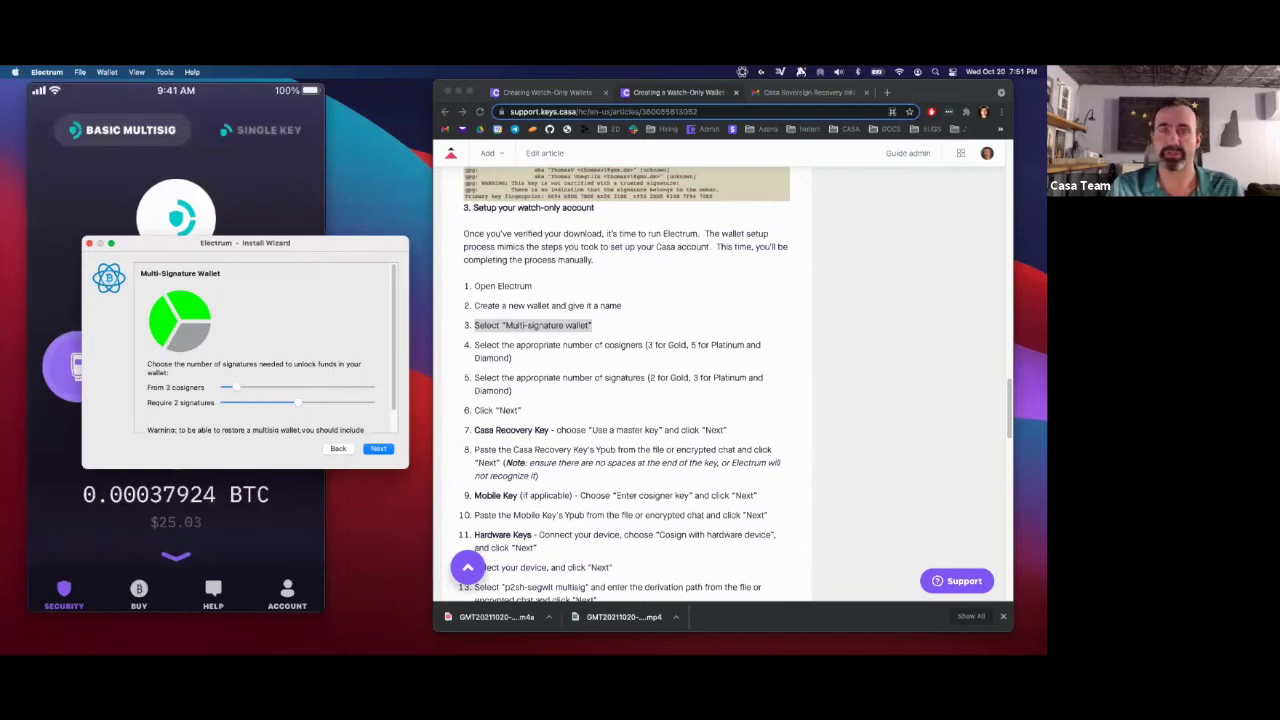
left_click(378, 448)
- Choose 'Use a master key' for cosigner 1 and continue to the key entry page
left_click(527, 414)
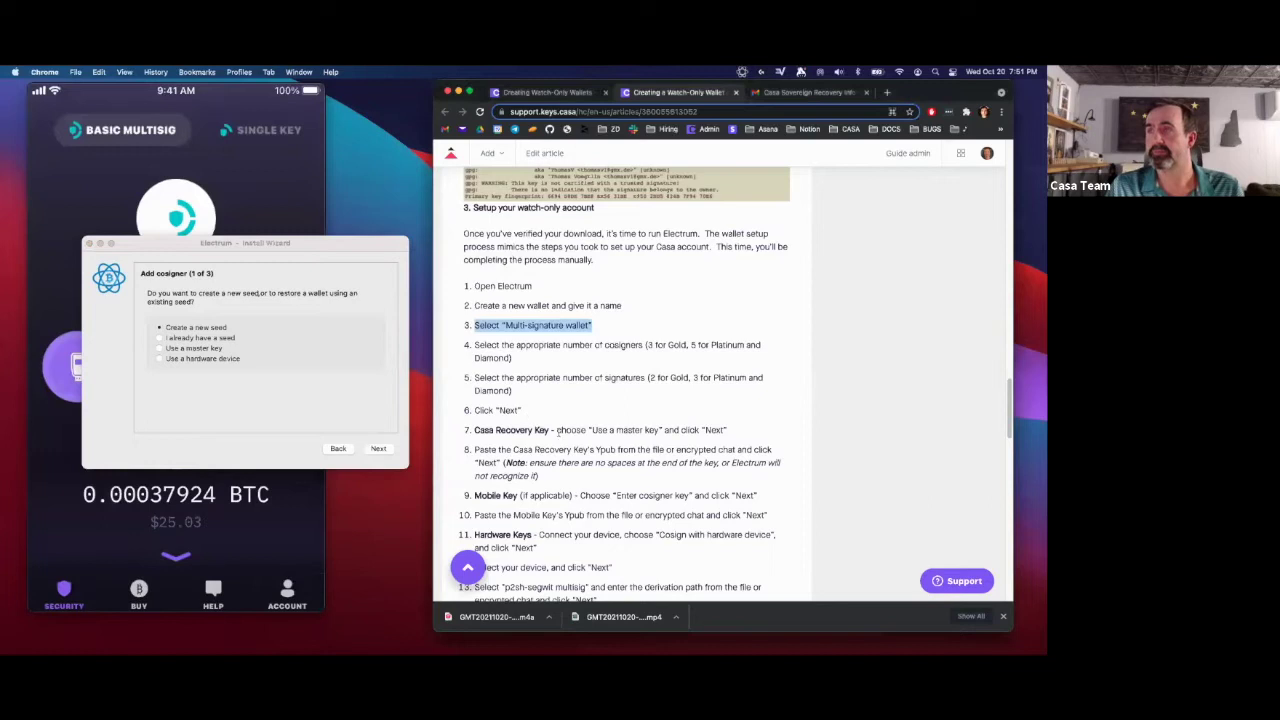
left_click_drag(728, 433, 476, 431)
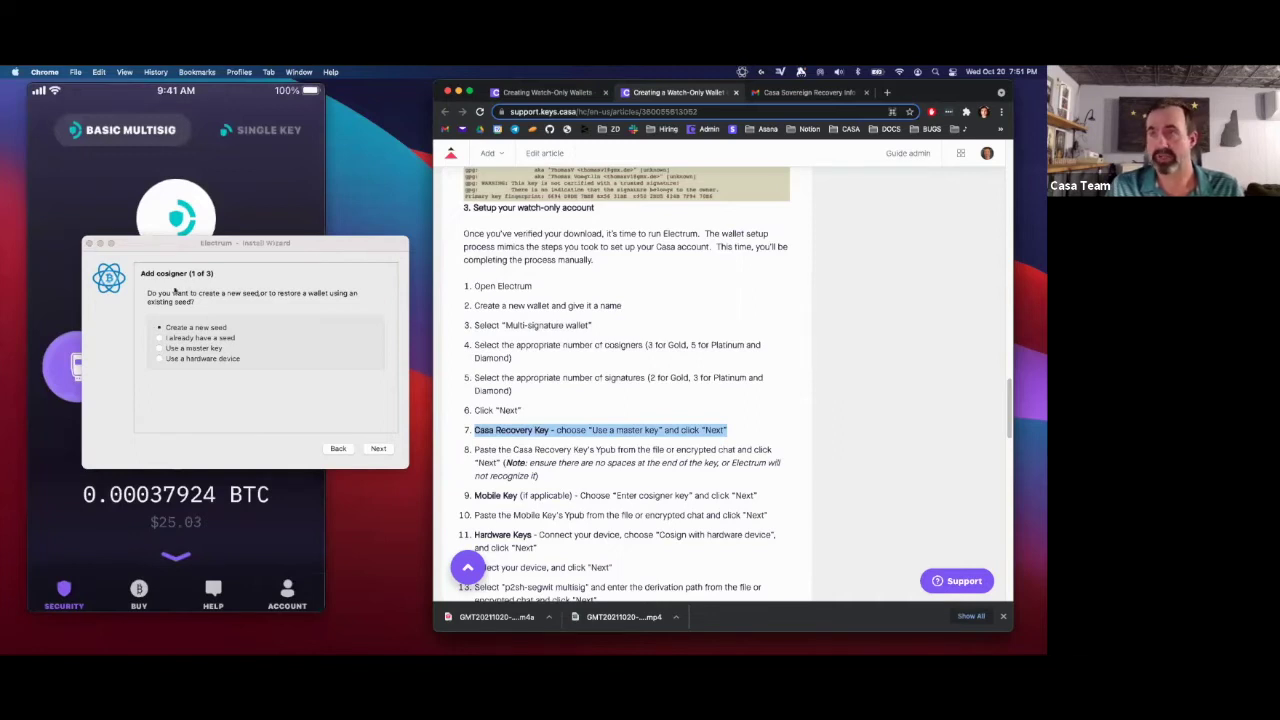
left_click(159, 348)
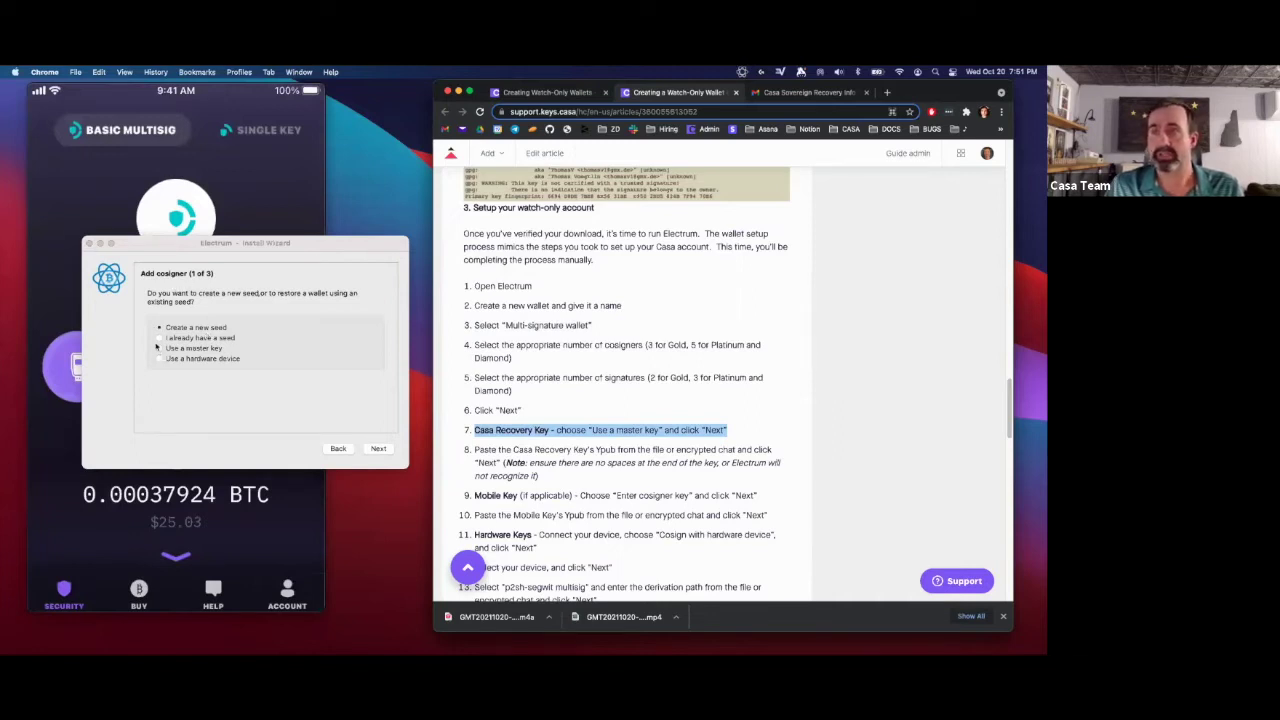
left_click(378, 449)
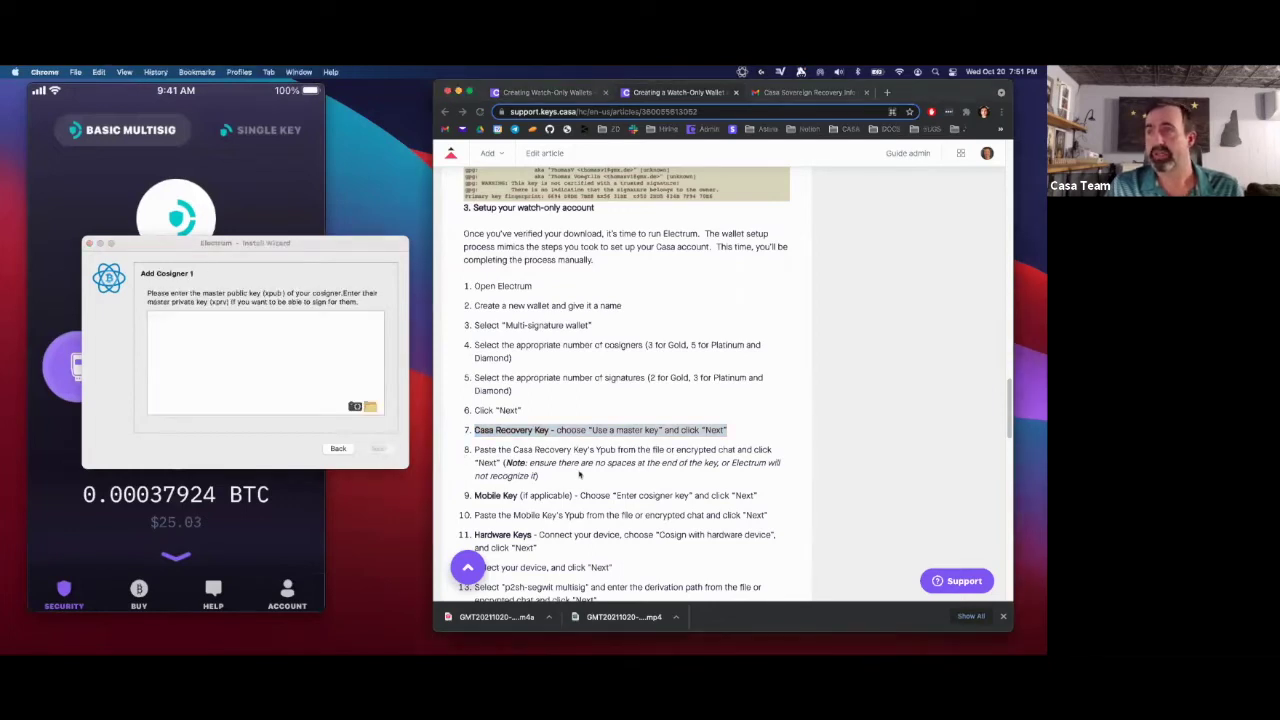
- Copy the Recovery Device Key Ypub from the Casa email into the cosigner 1 field
left_click(513, 465)
left_click_drag(475, 449, 777, 453)
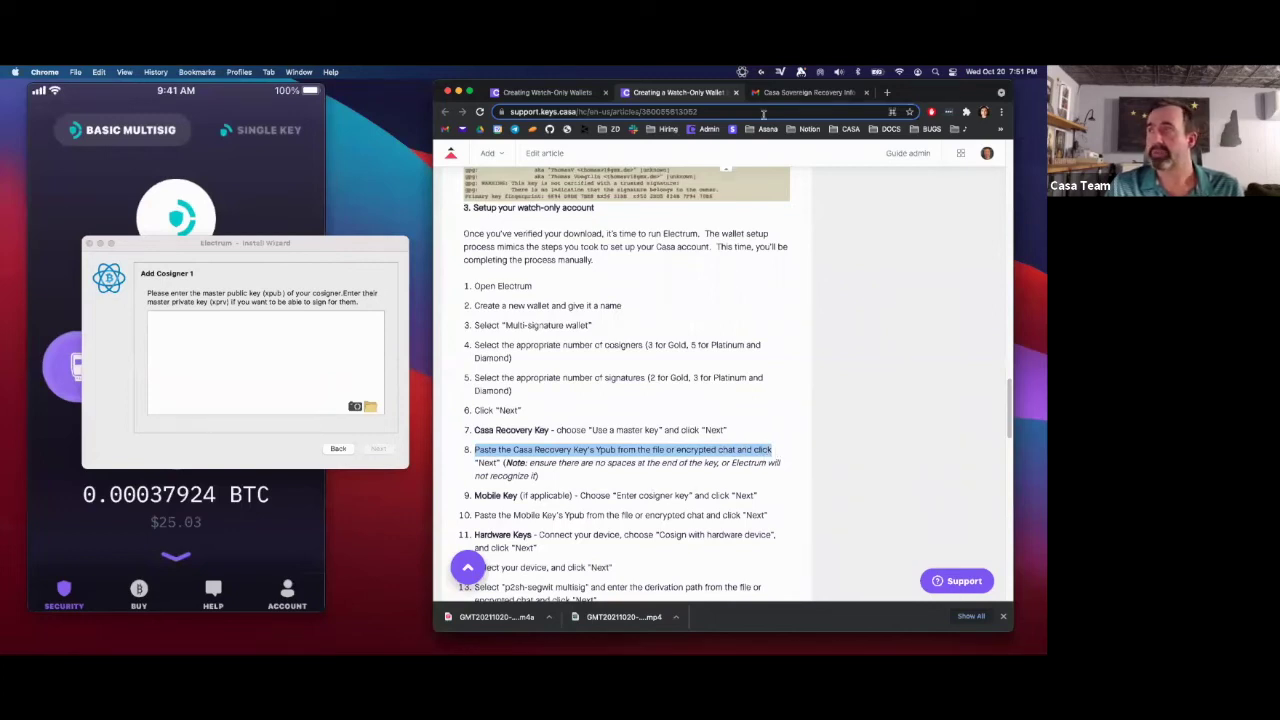
left_click(783, 95)
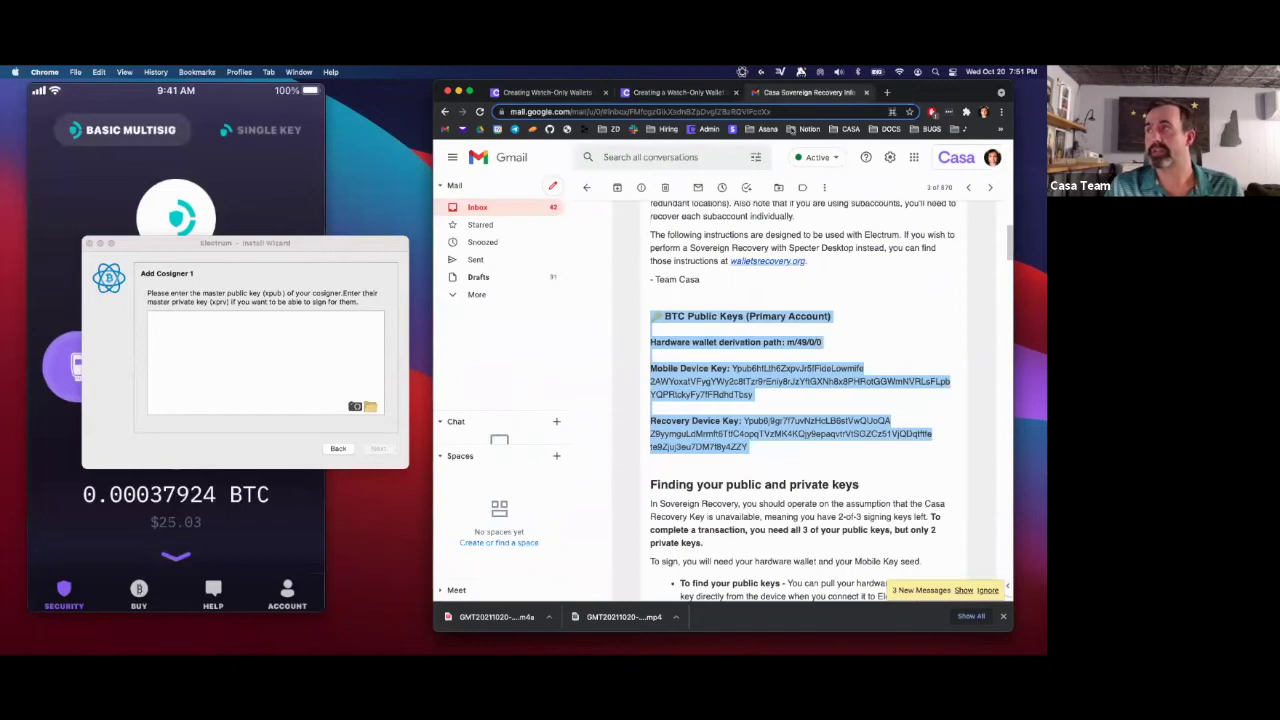
left_click(768, 497)
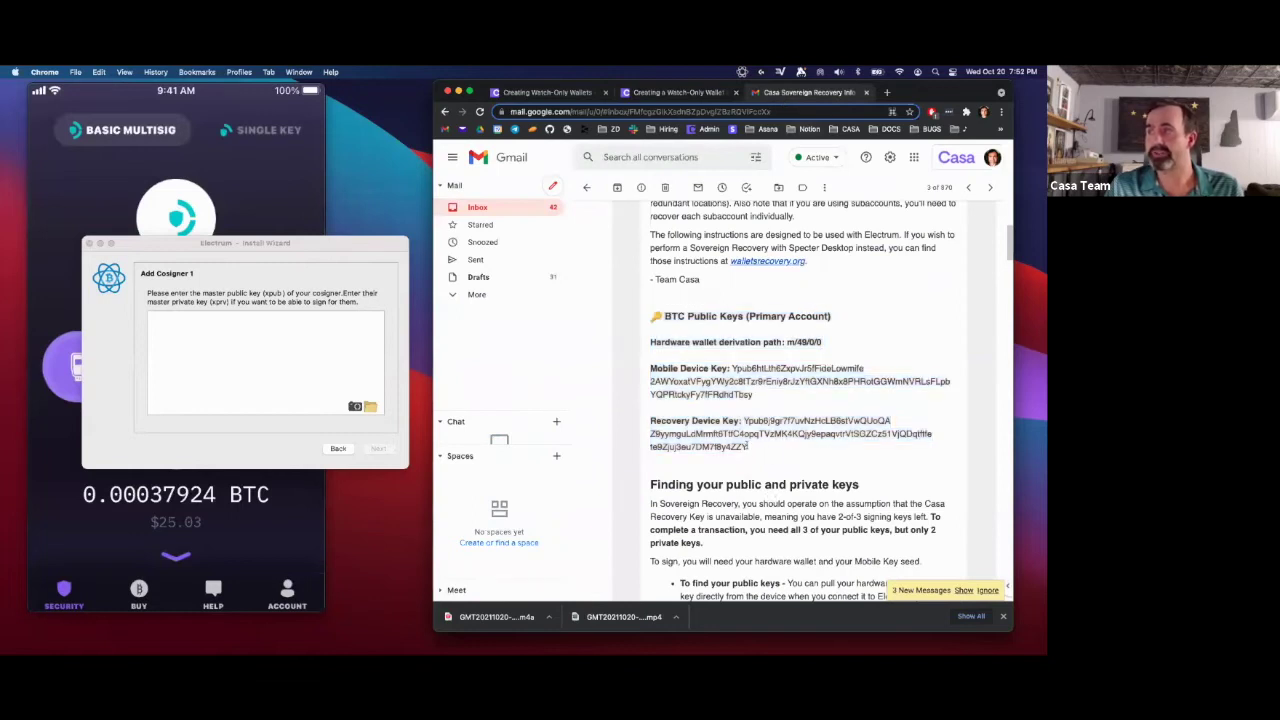
left_click_drag(750, 449, 744, 421)
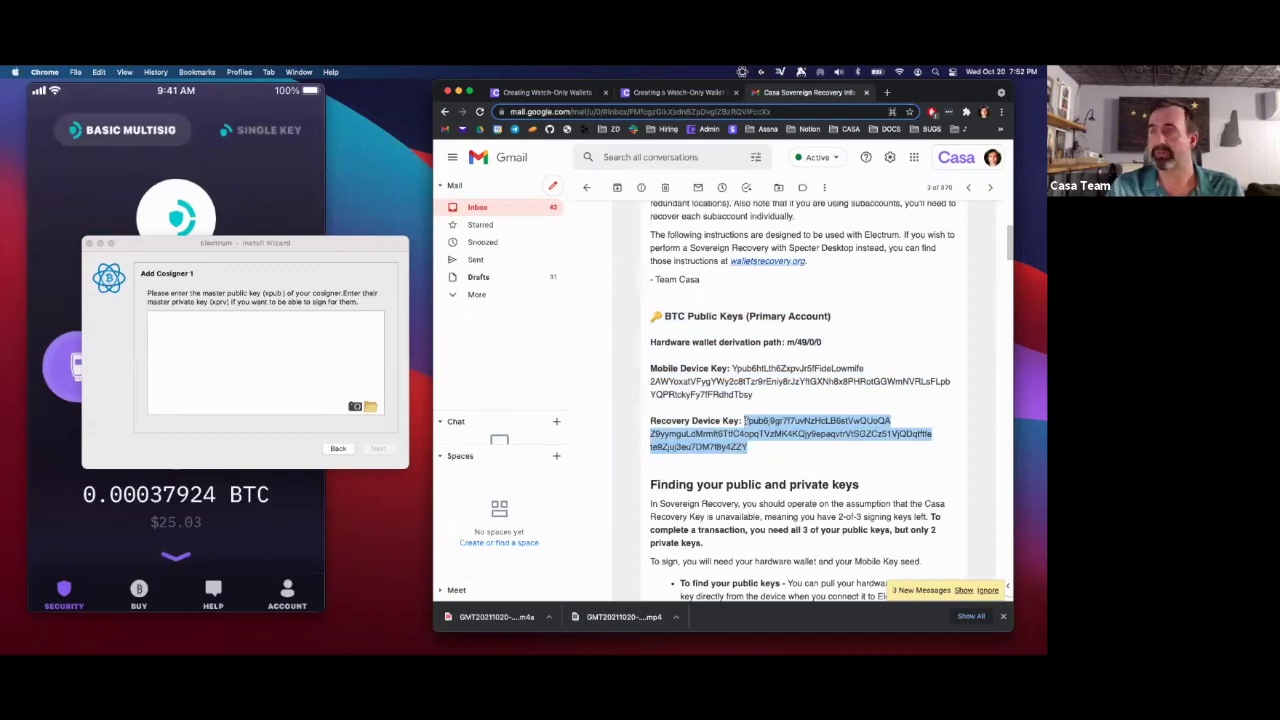
left_click(272, 331)
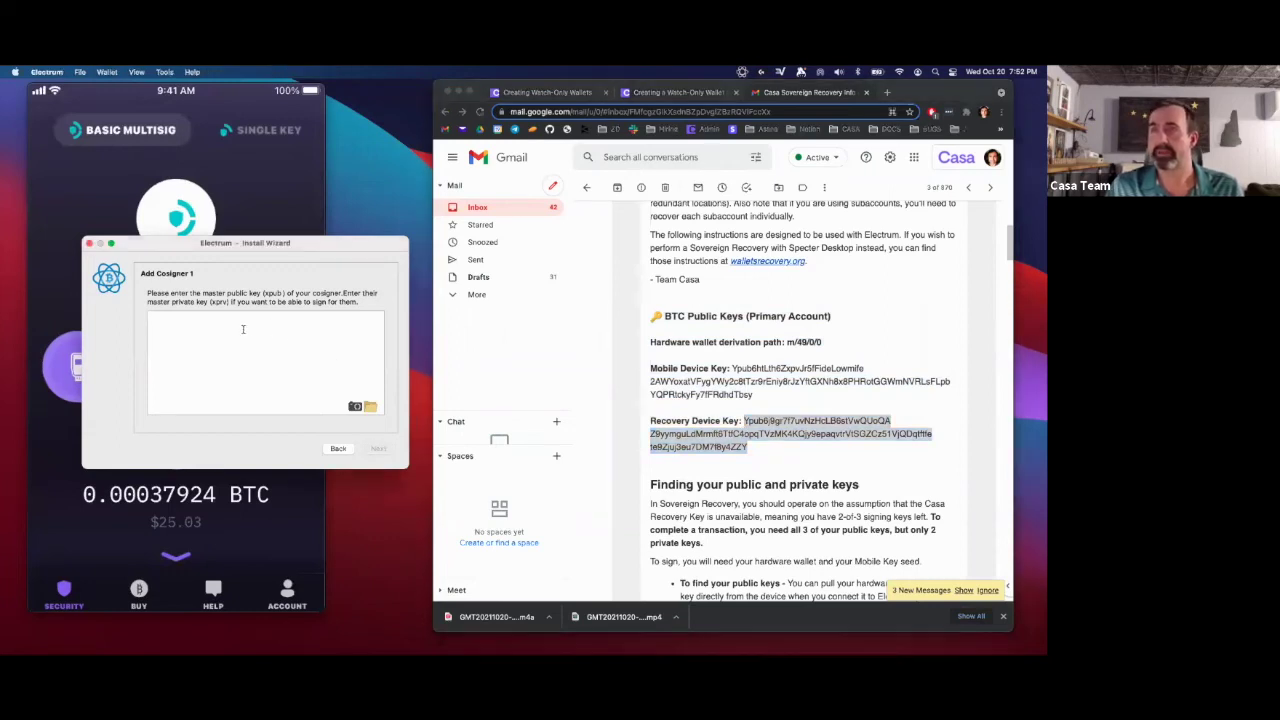
type("Ypub6j9gr7f7uvNzHcLB6stVwQUoQAZ9yymguLdMrmft6TtfC4opqTVzMK4KQjy9epaqvtrVtSGZCz51VjQDqtfffete8Zjuj3eu7DM7fBy4ZZY")
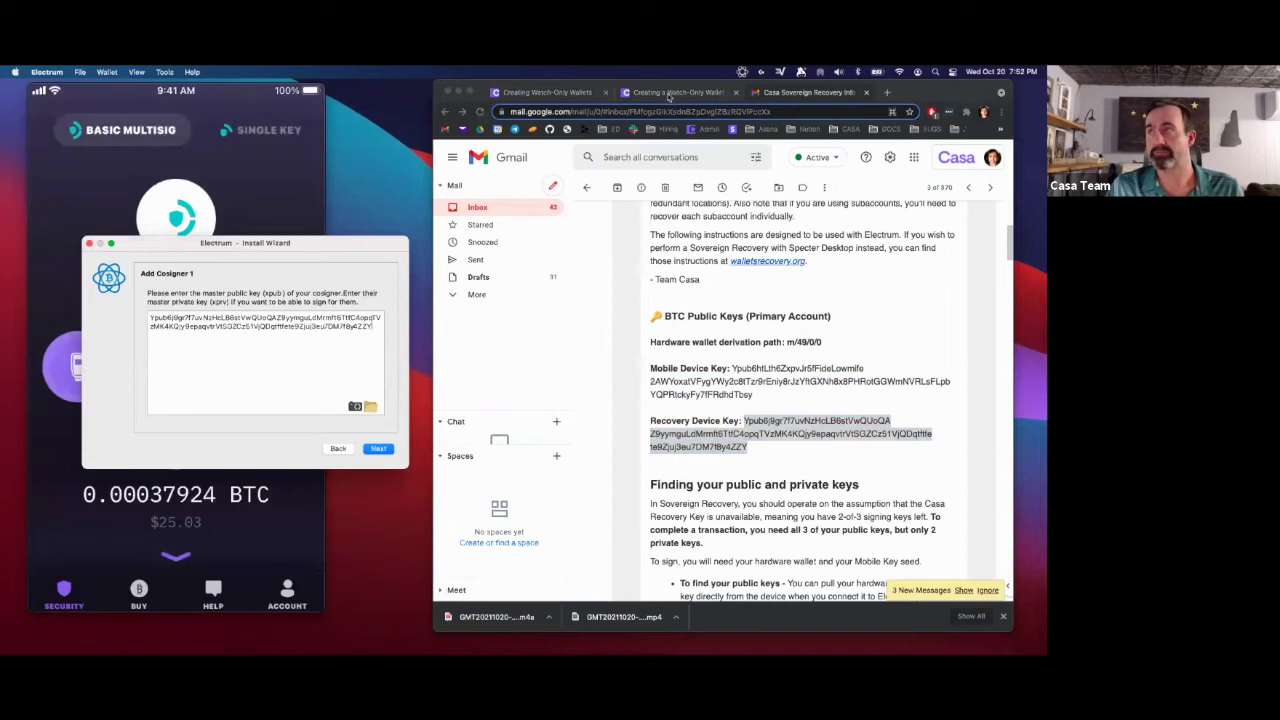
left_click(667, 93)
- Accept cosigner 1's key and its master public key summary, reaching cosigner 2 of 3
left_click(378, 448)
left_click(378, 448)
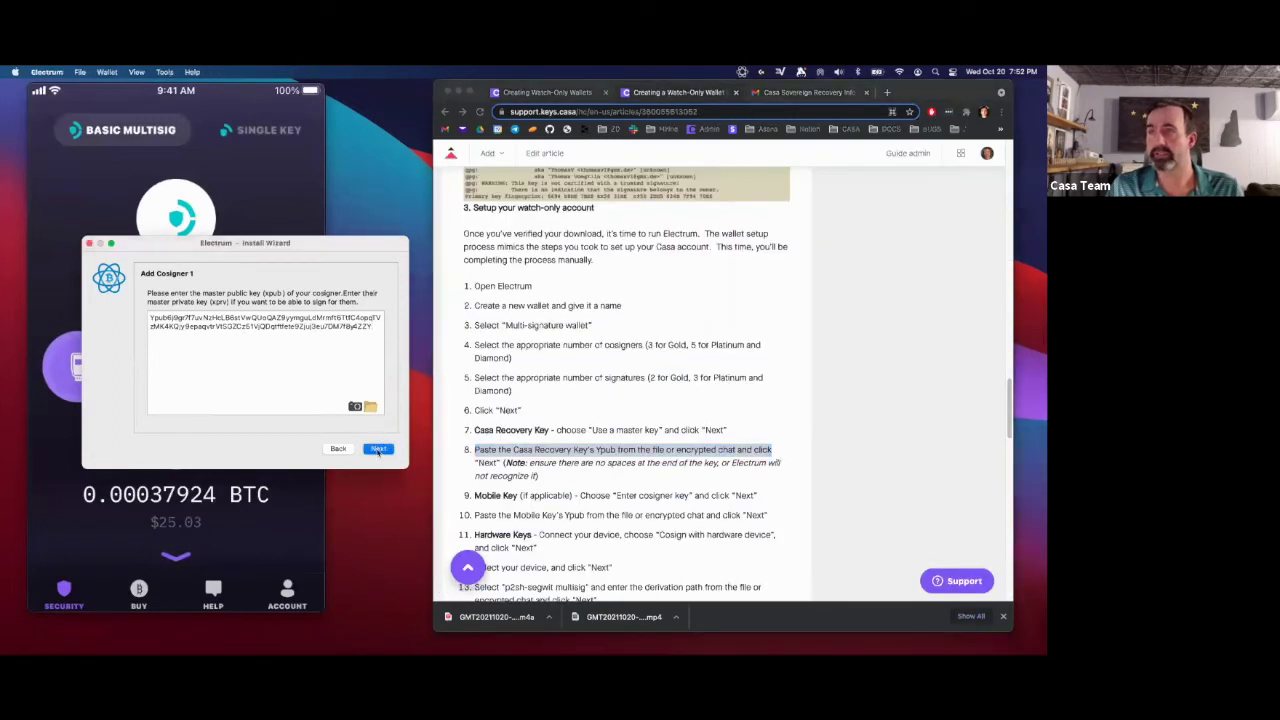
left_click(633, 495)
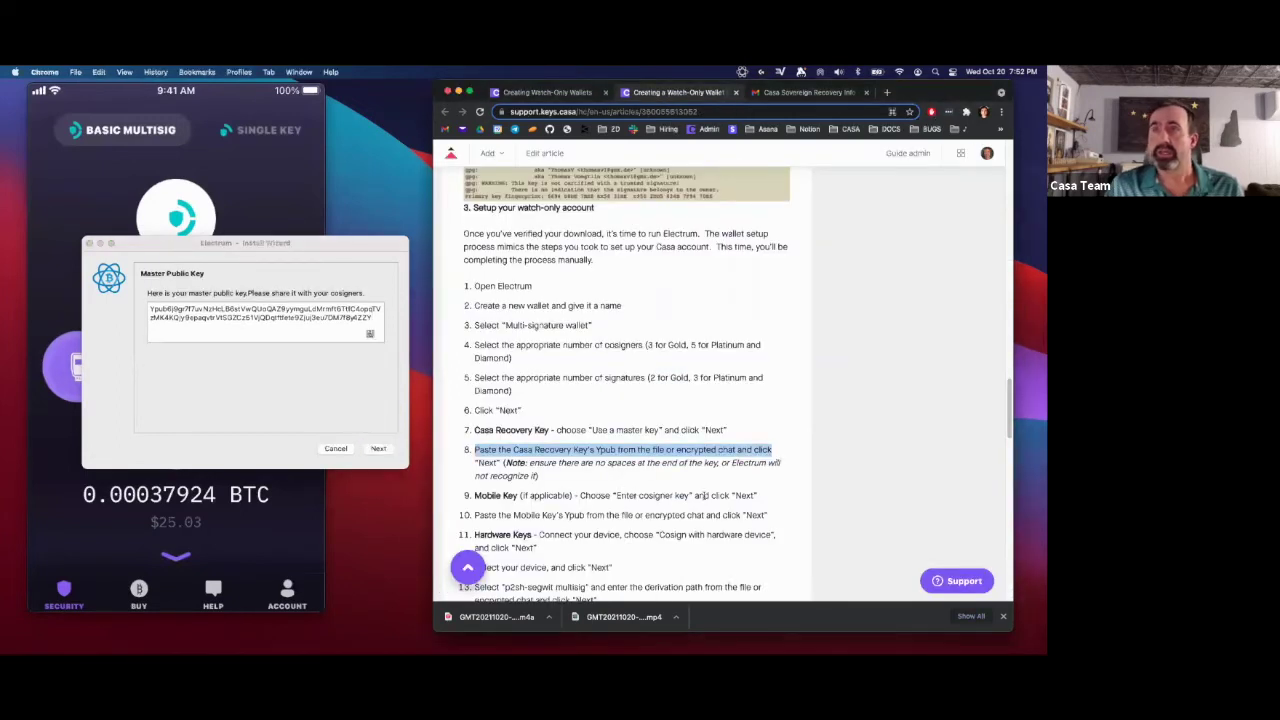
left_click(320, 398)
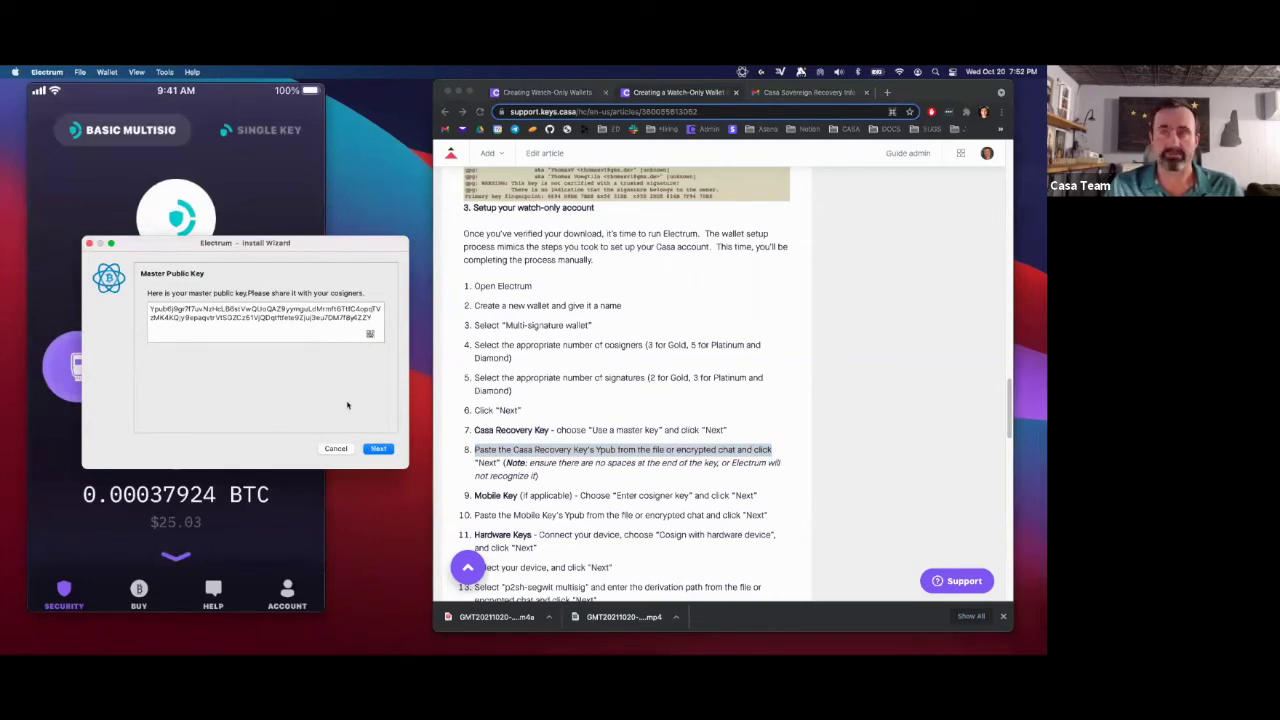
left_click(379, 449)
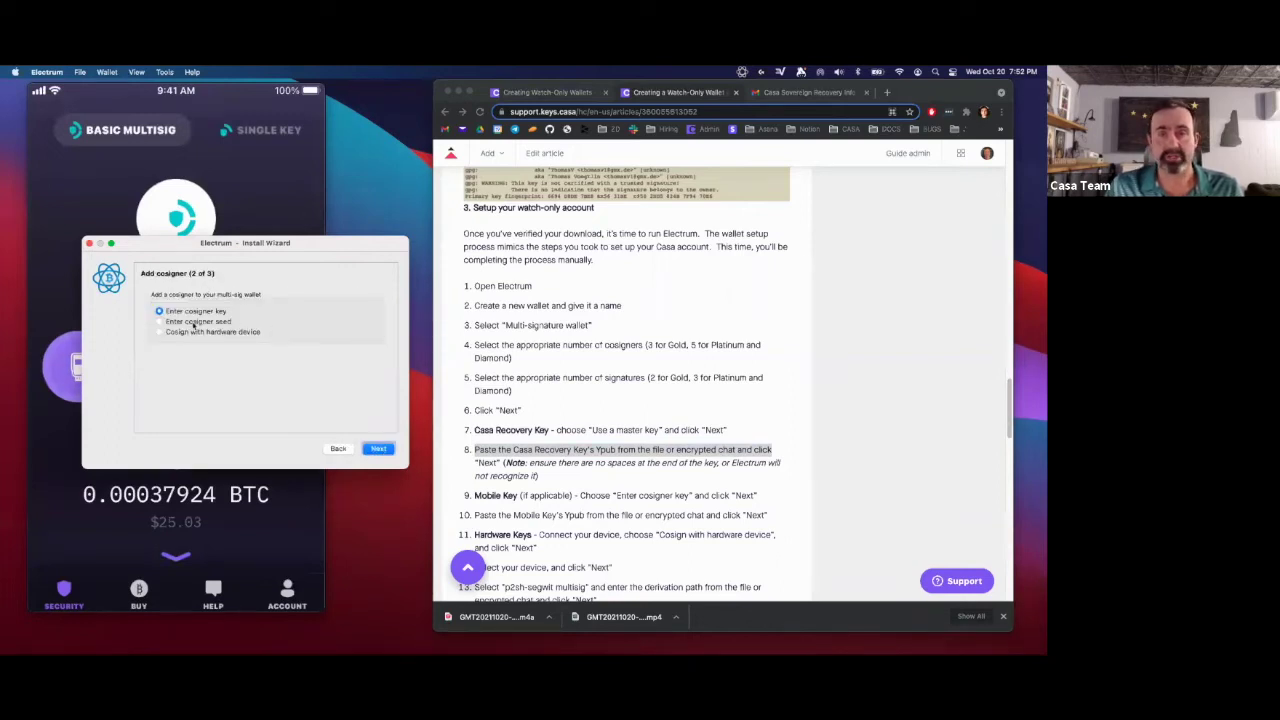
left_click(757, 500)
left_click_drag(760, 497, 475, 493)
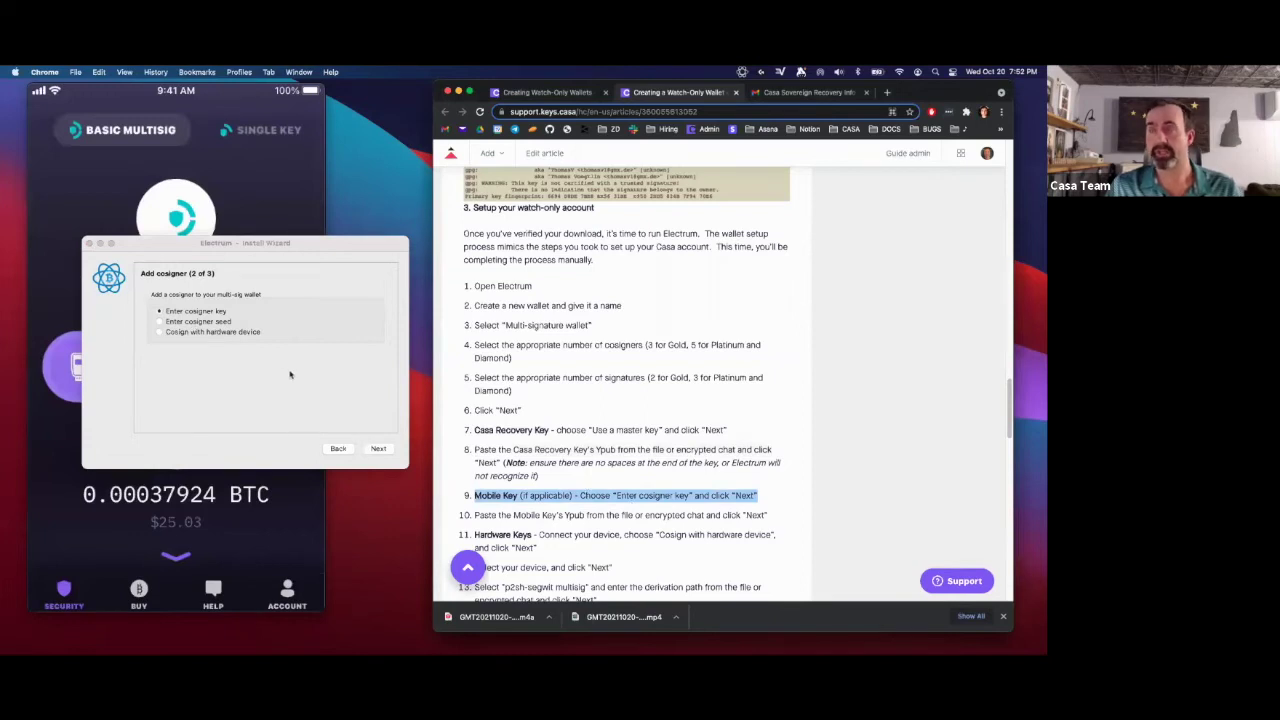
- Open the cosigner 2 key entry page and mark the article's Mobile Key paste step
left_click(379, 449)
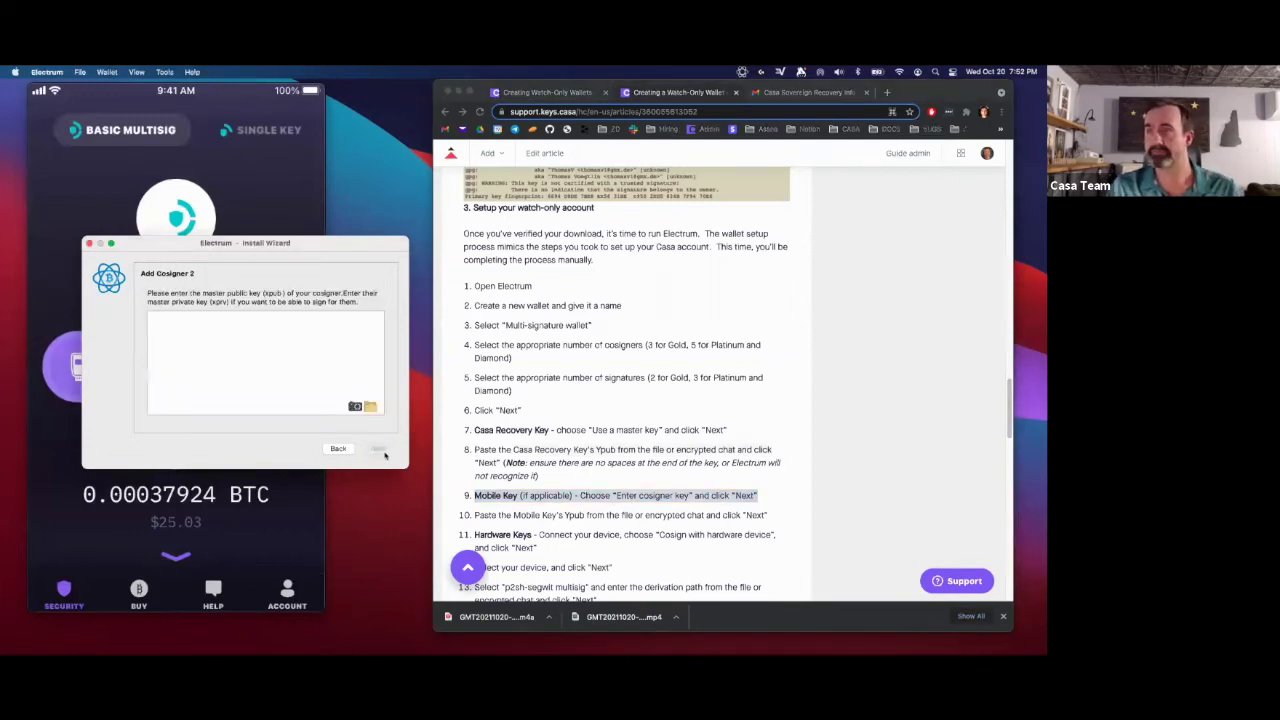
left_click(596, 514)
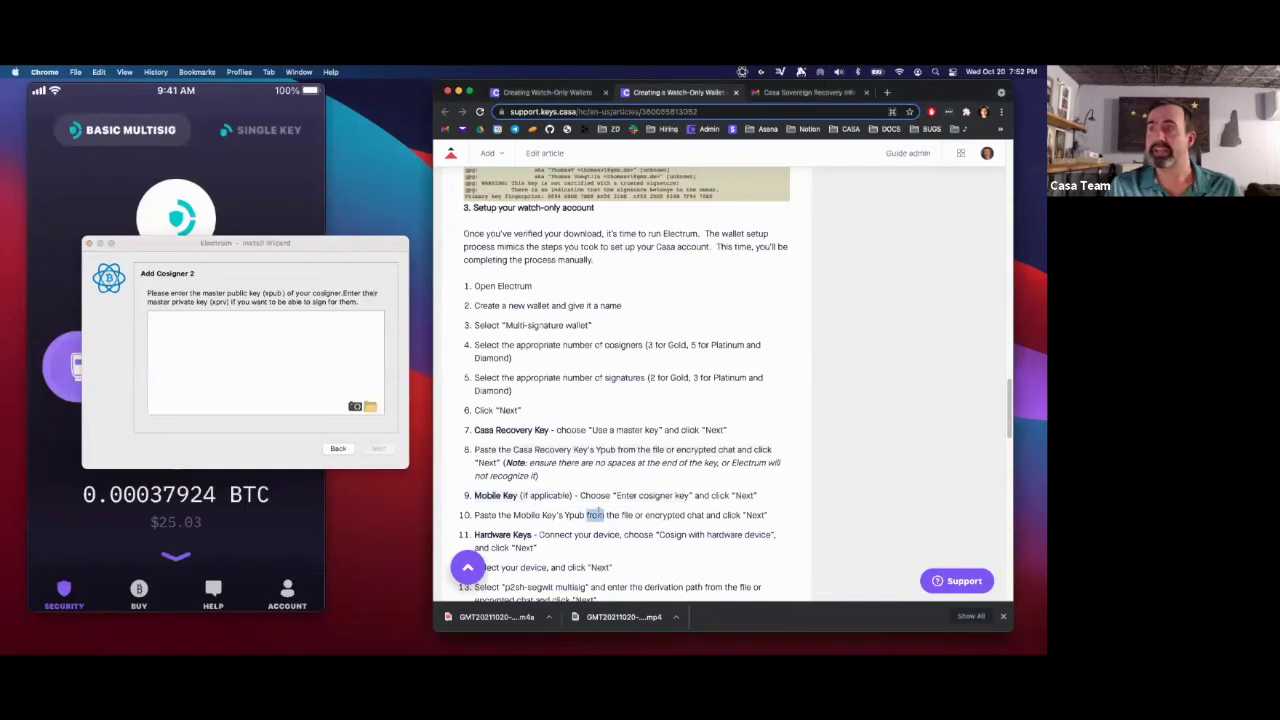
double_click(596, 514)
scroll(596, 514, "down", 1)
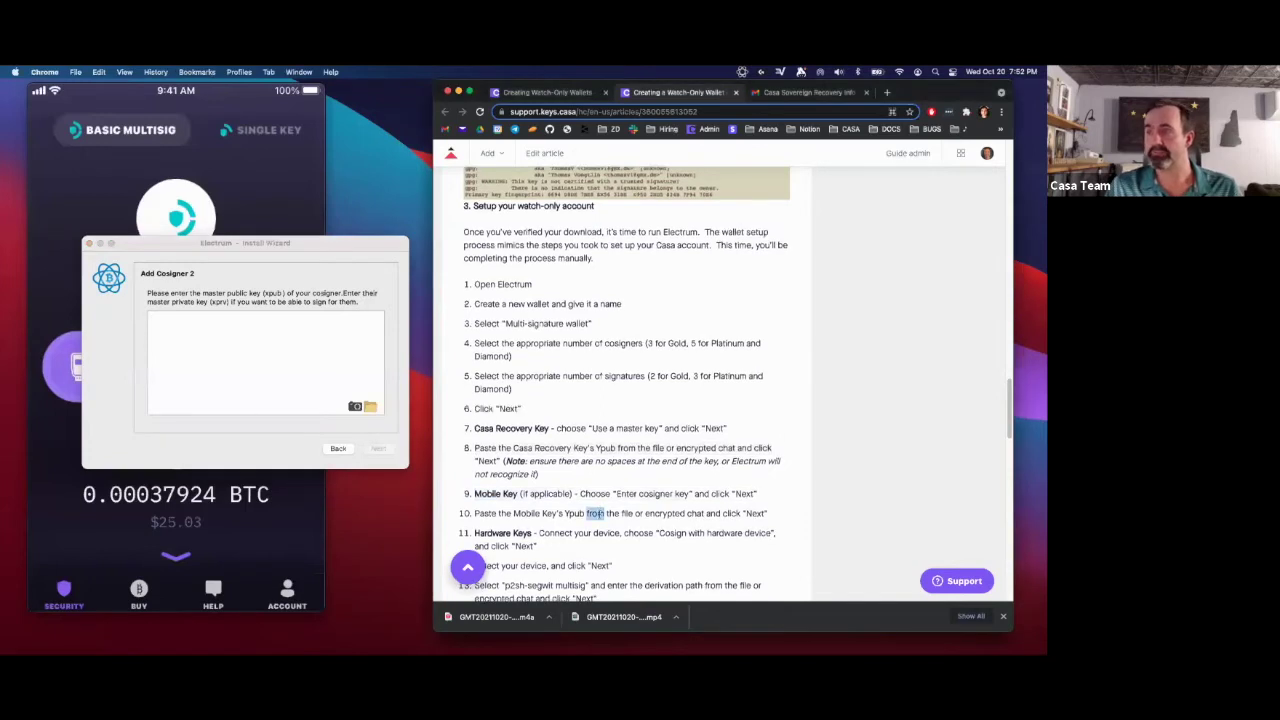
scroll(596, 514, "down", 3)
triple_click(566, 435)
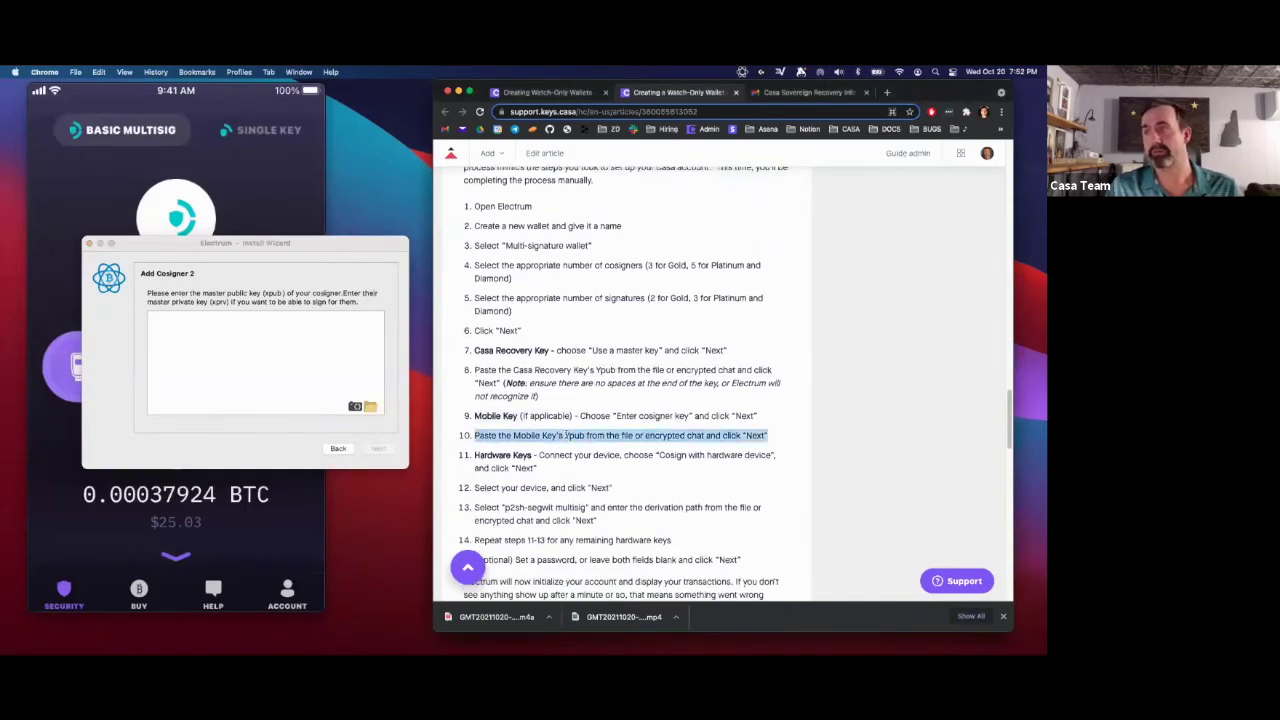
scroll(569, 447, "down", 2)
scroll(571, 460, "down", 2)
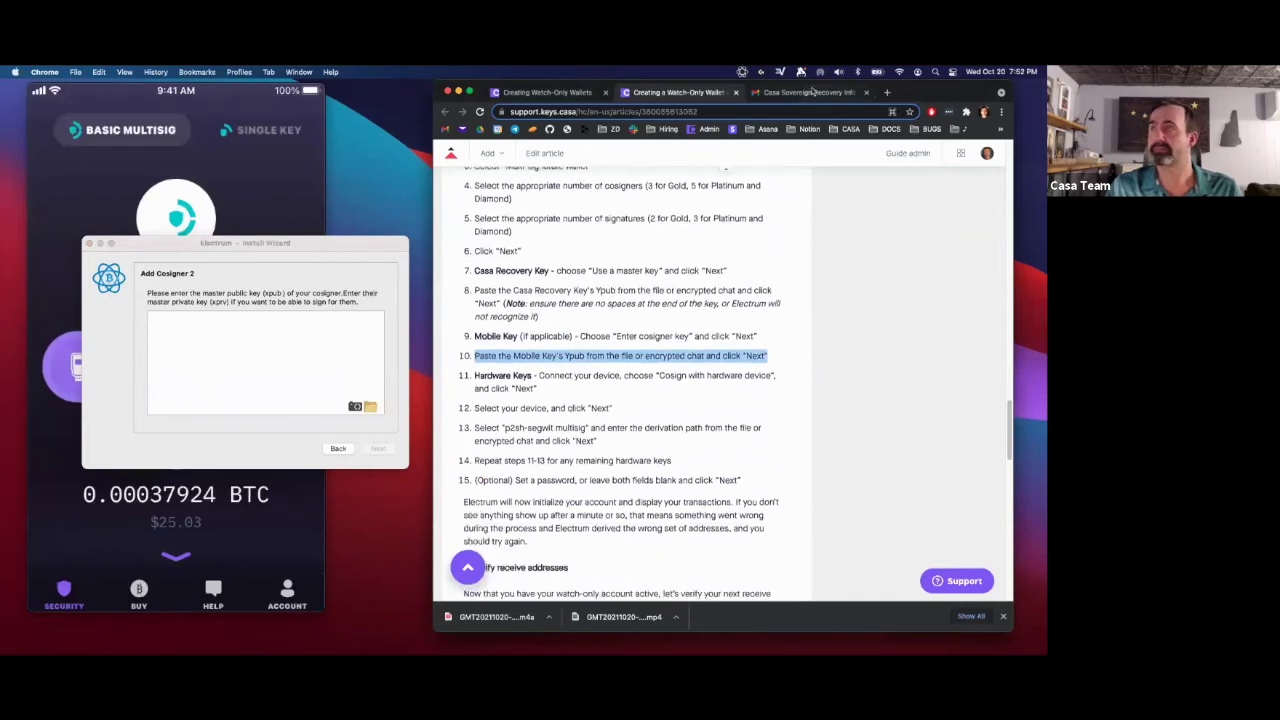
- Copy the Mobile Device Key Ypub from the Casa email into the cosigner 2 field
left_click(813, 92)
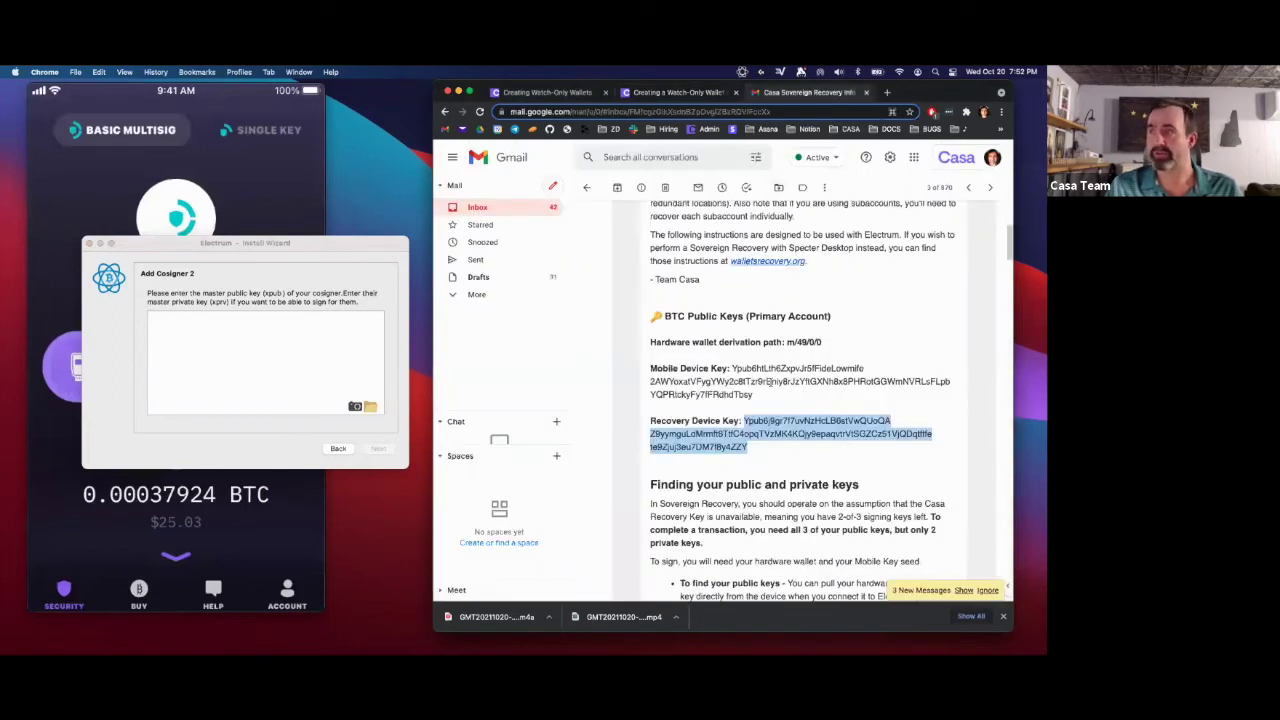
left_click_drag(756, 396, 731, 369)
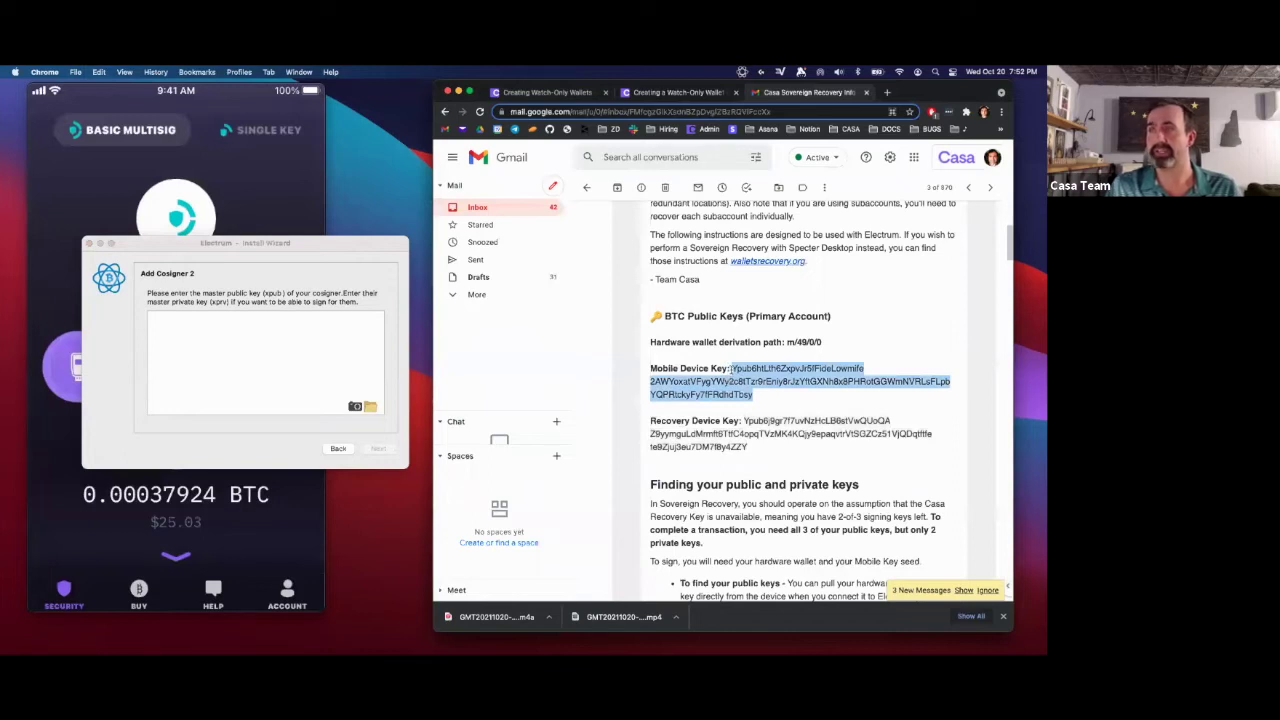
left_click(270, 325)
type("Ypub6htLth6ZxpvJr5fFideLowmife2AWYoxatVFygYWy2c8tTzr9rEniy8tJzYtGXNh8x8PHRotGGWmNVRLsFLpbYQPRtckyFy7fFRdhdTbsy")
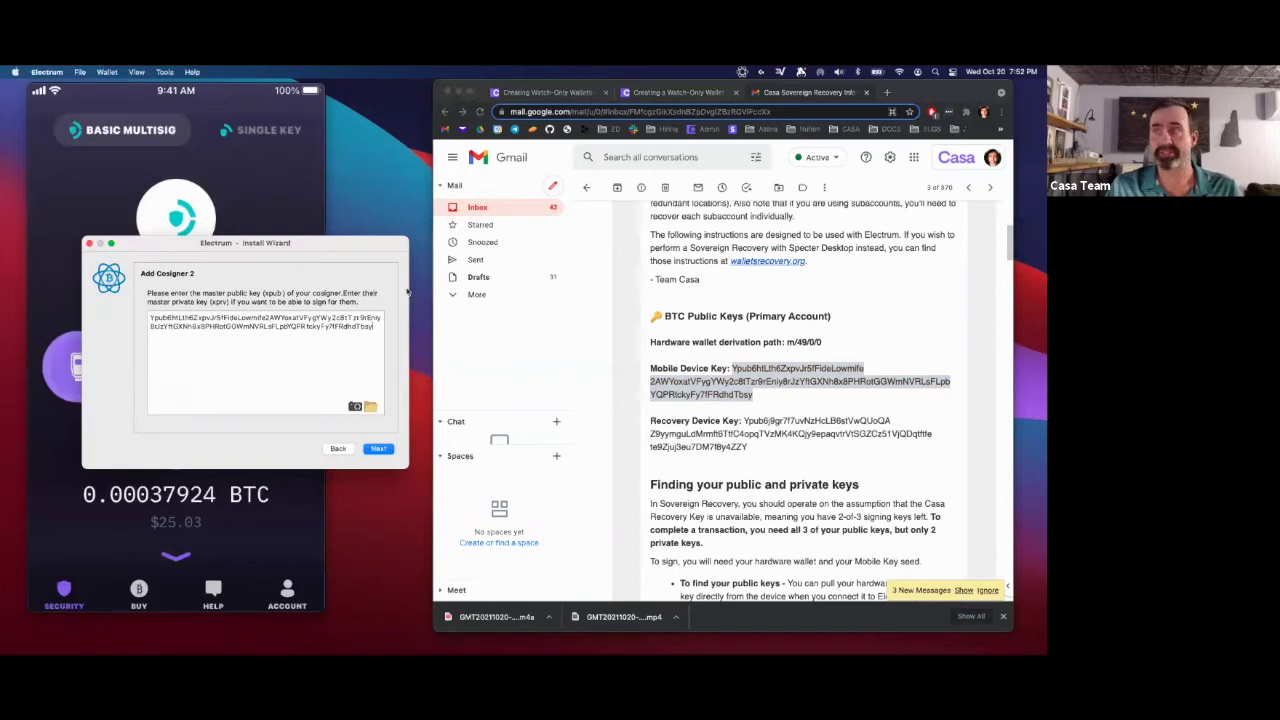
left_click(650, 95)
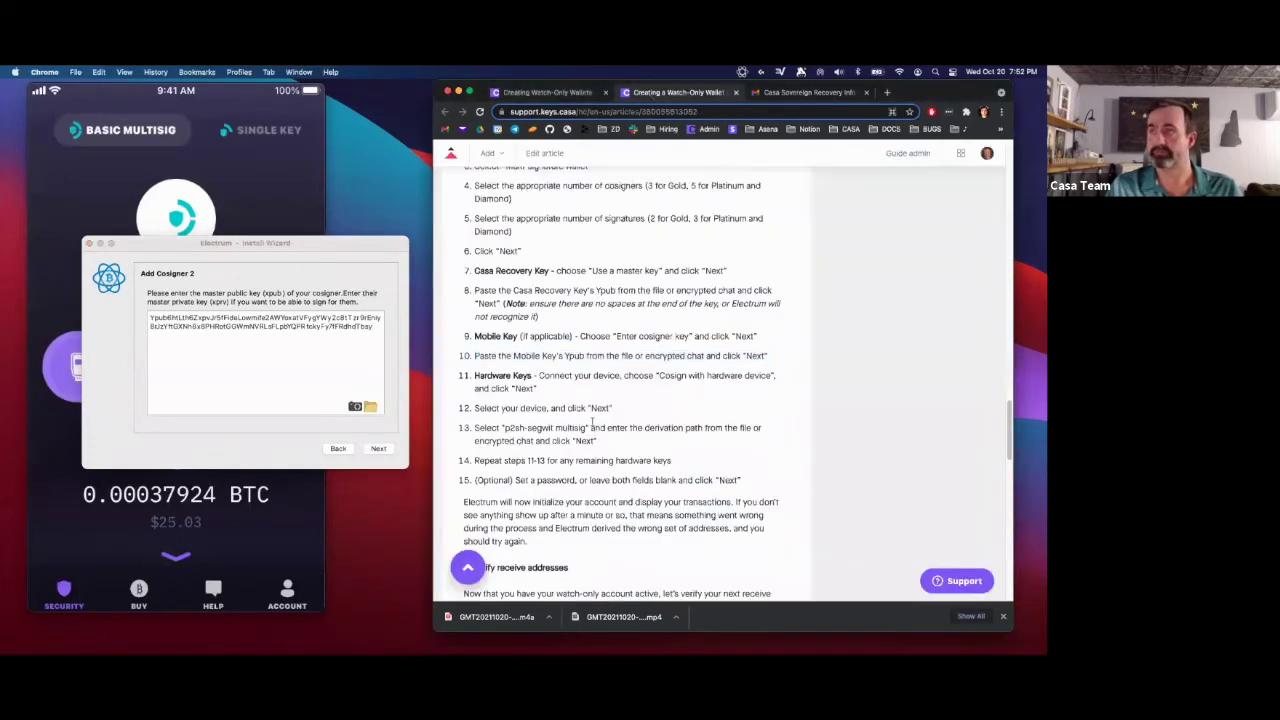
- Confirm cosigner 2 and choose 'Cosign with hardware device' for cosigner 3
left_click(378, 448)
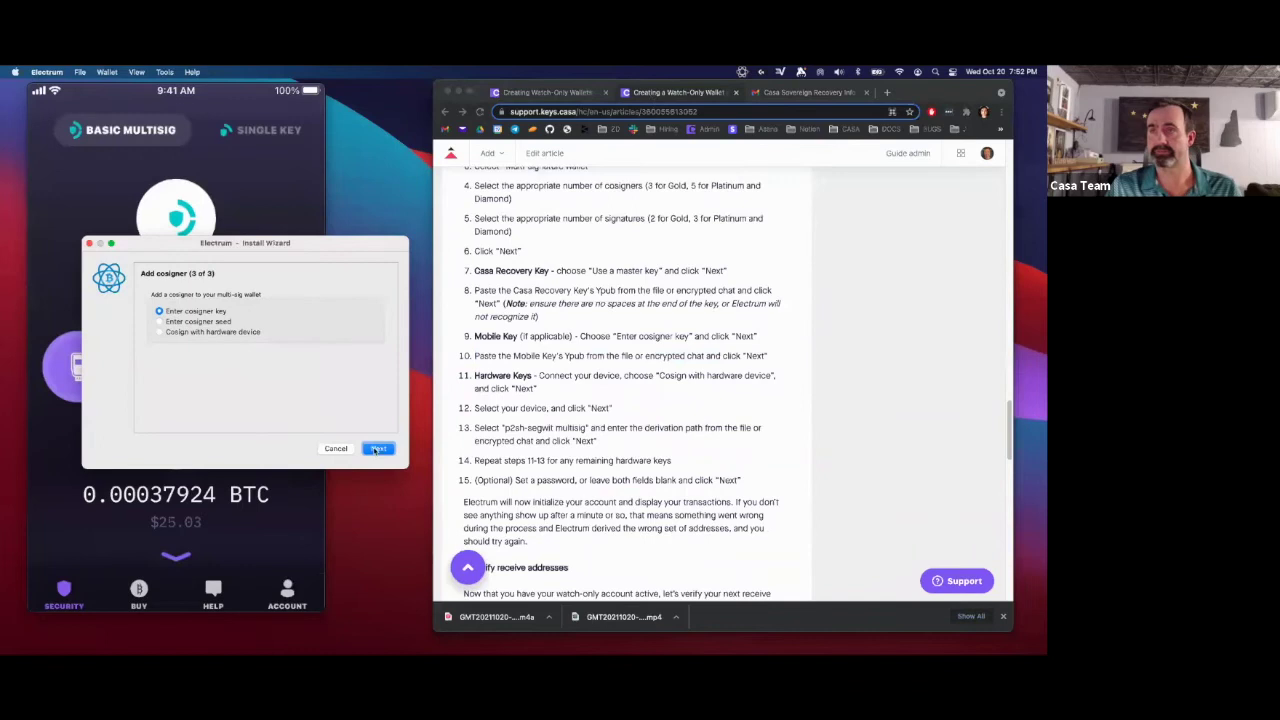
left_click(527, 391)
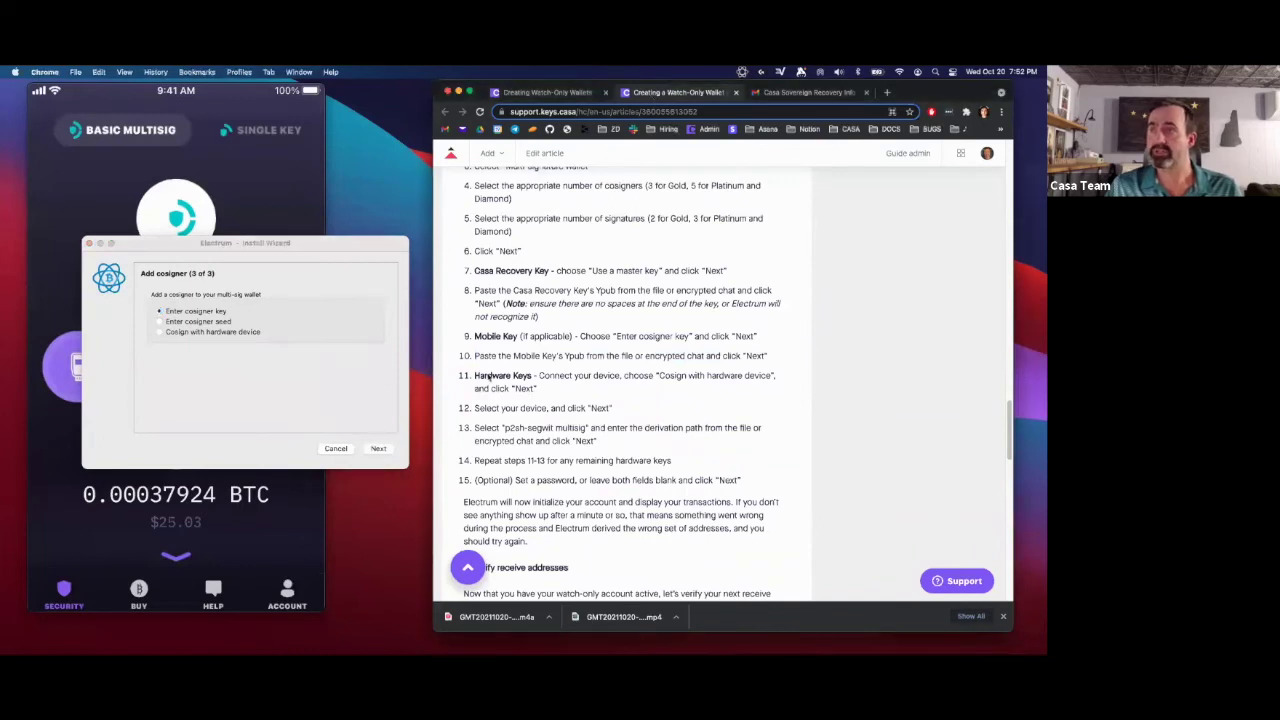
left_click_drag(540, 392, 470, 378)
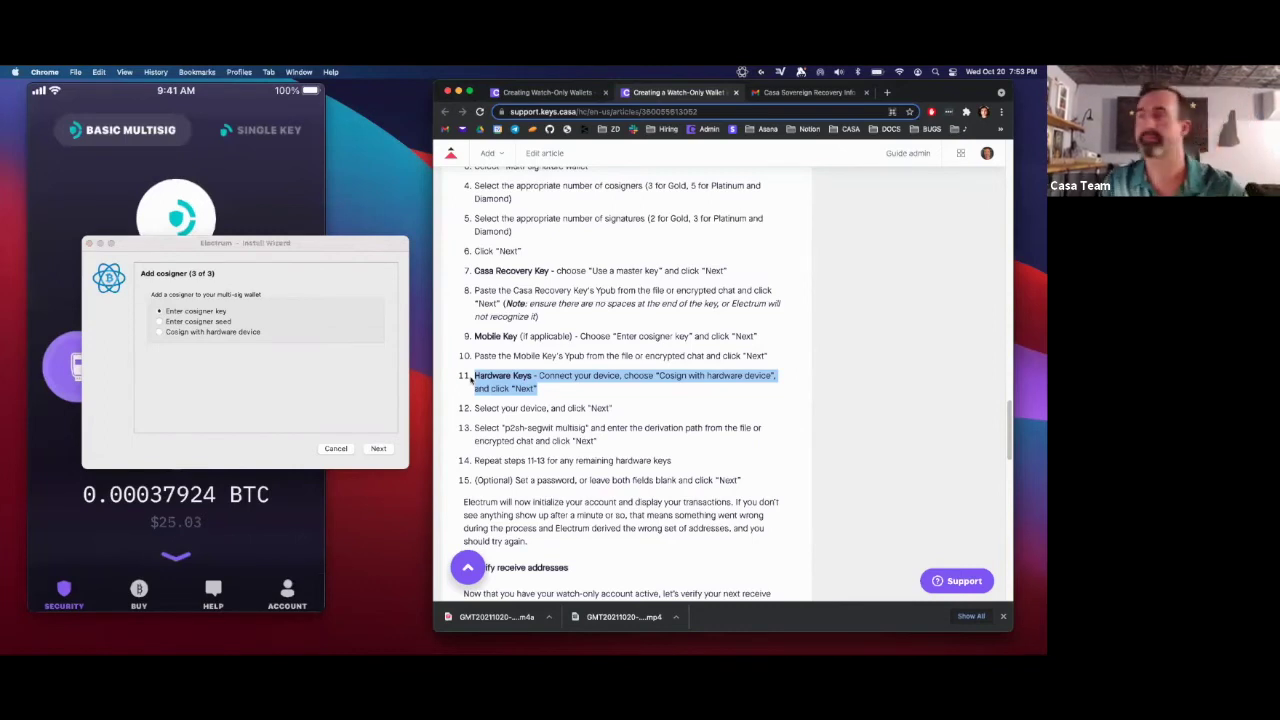
left_click(471, 378)
left_click(158, 335)
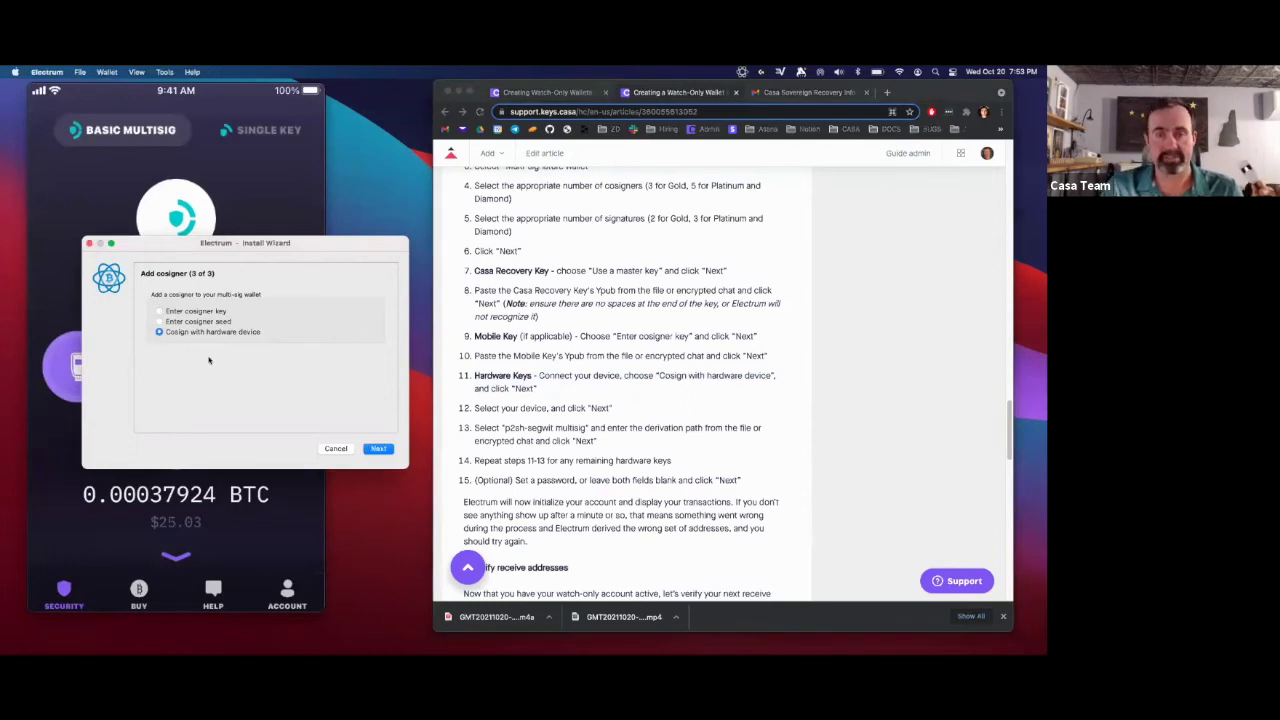
left_click(379, 450)
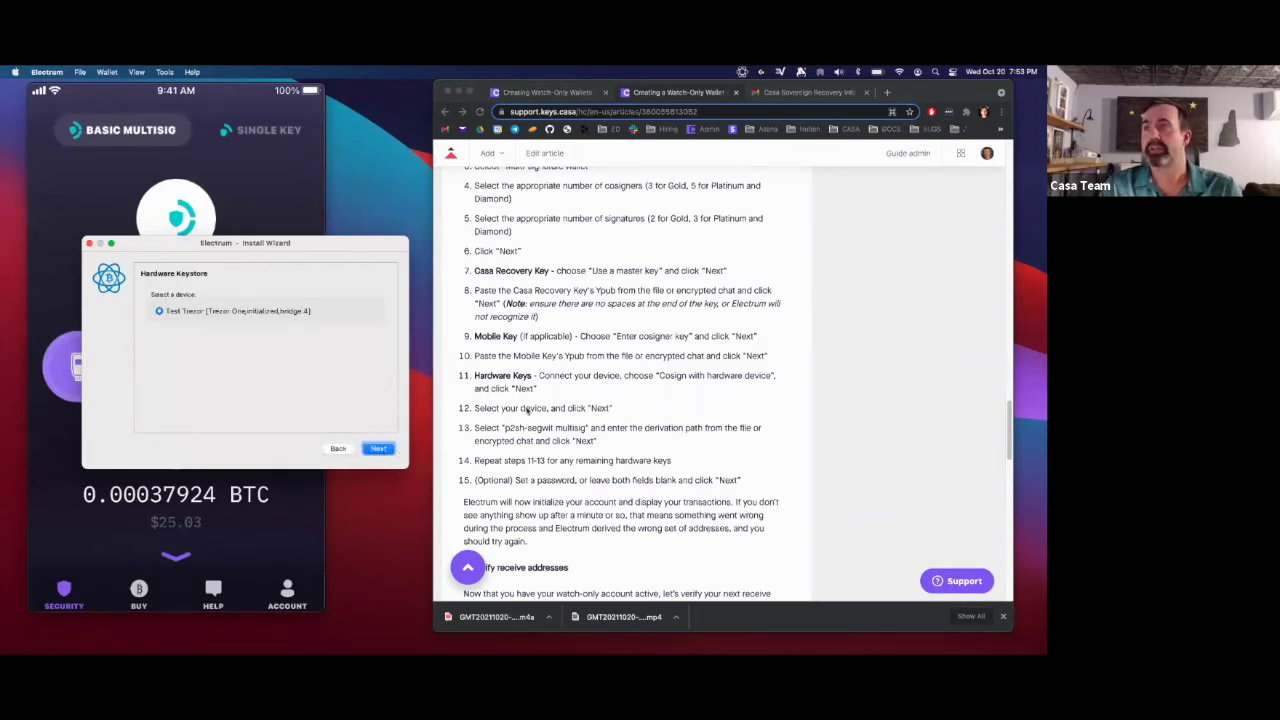
- Select the connected Trezor and unlock it with its PIN
left_click(382, 451)
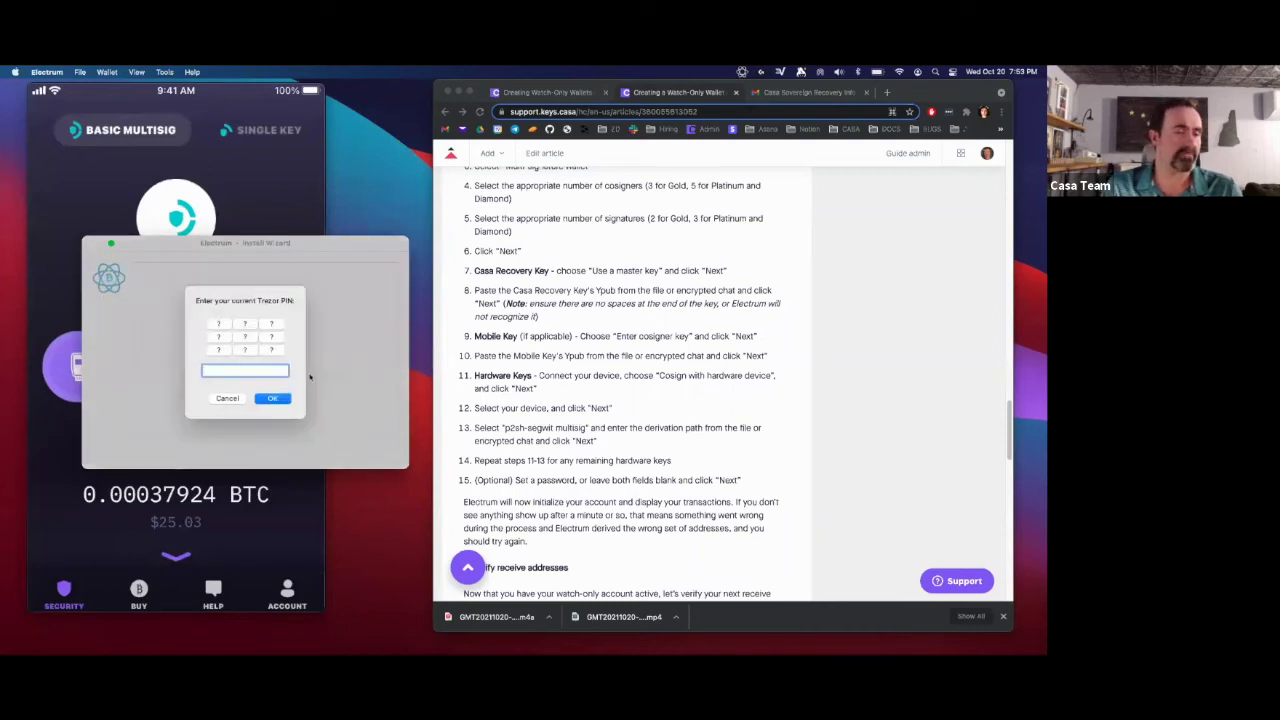
left_click(224, 340)
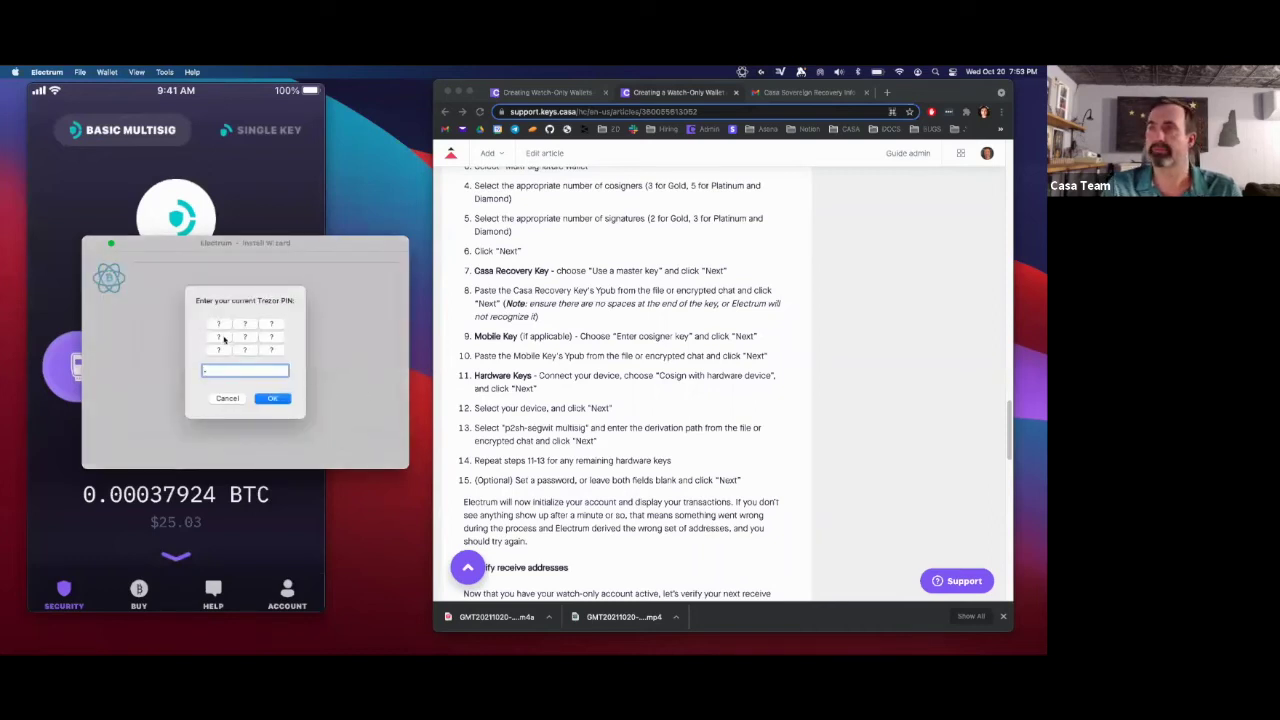
left_click(240, 340)
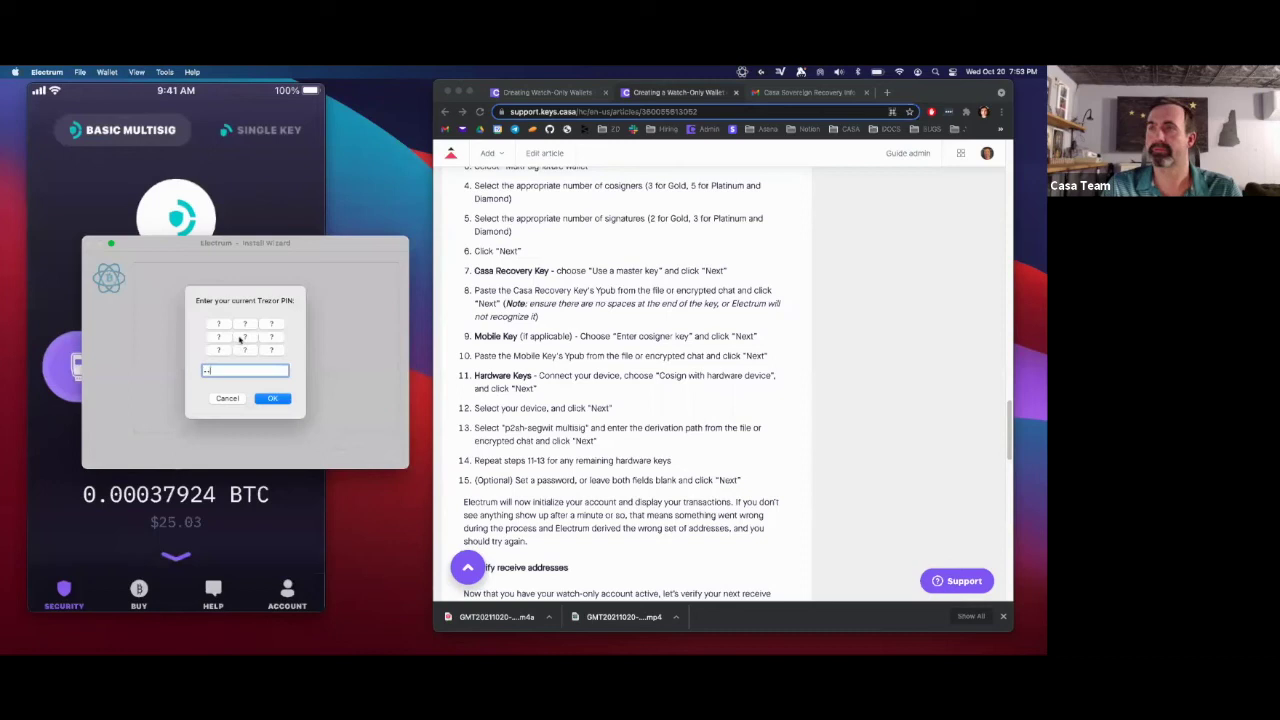
left_click(272, 399)
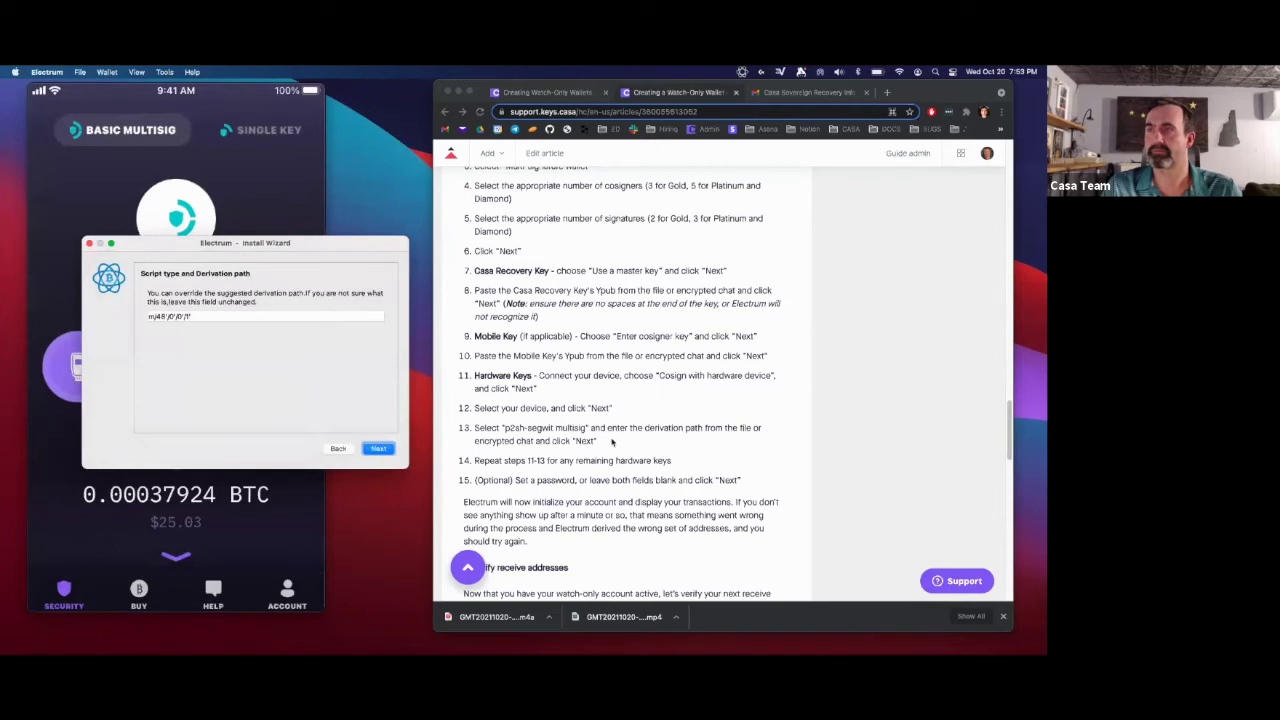
- Replace the Trezor cosigner's derivation path with m/49/0/0 copied from the Casa email
left_click_drag(597, 441, 471, 428)
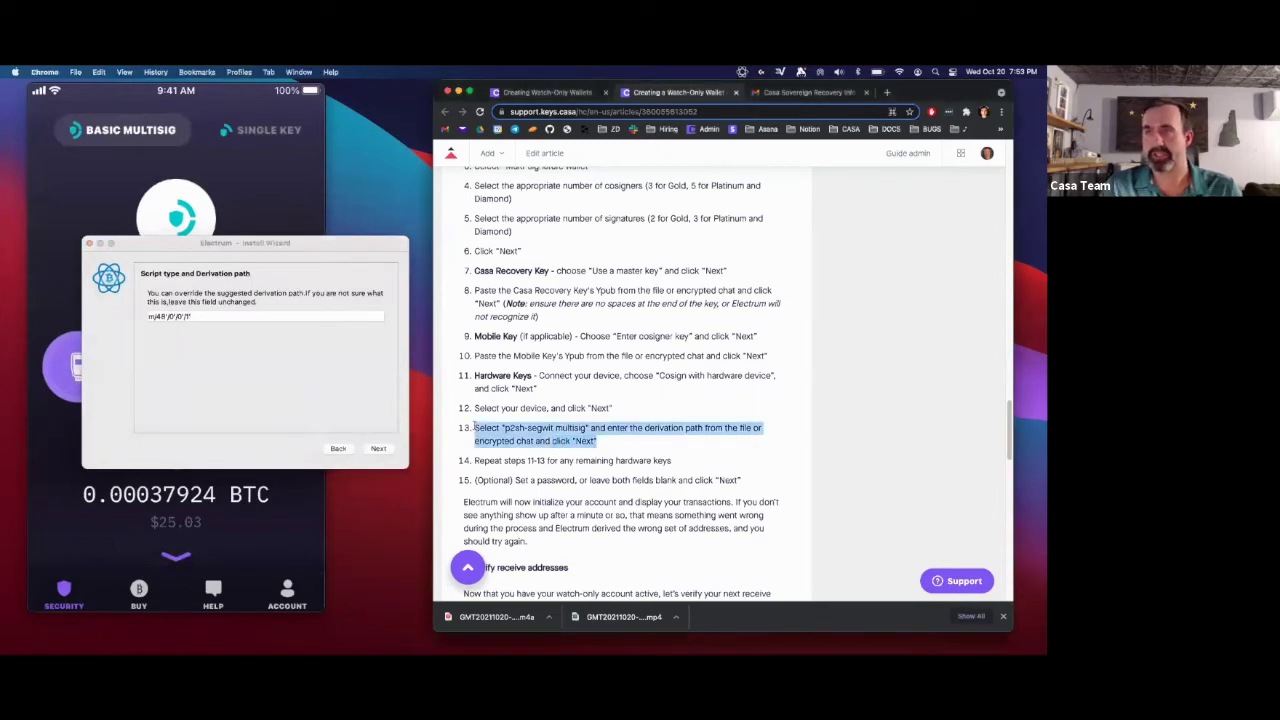
left_click(477, 424)
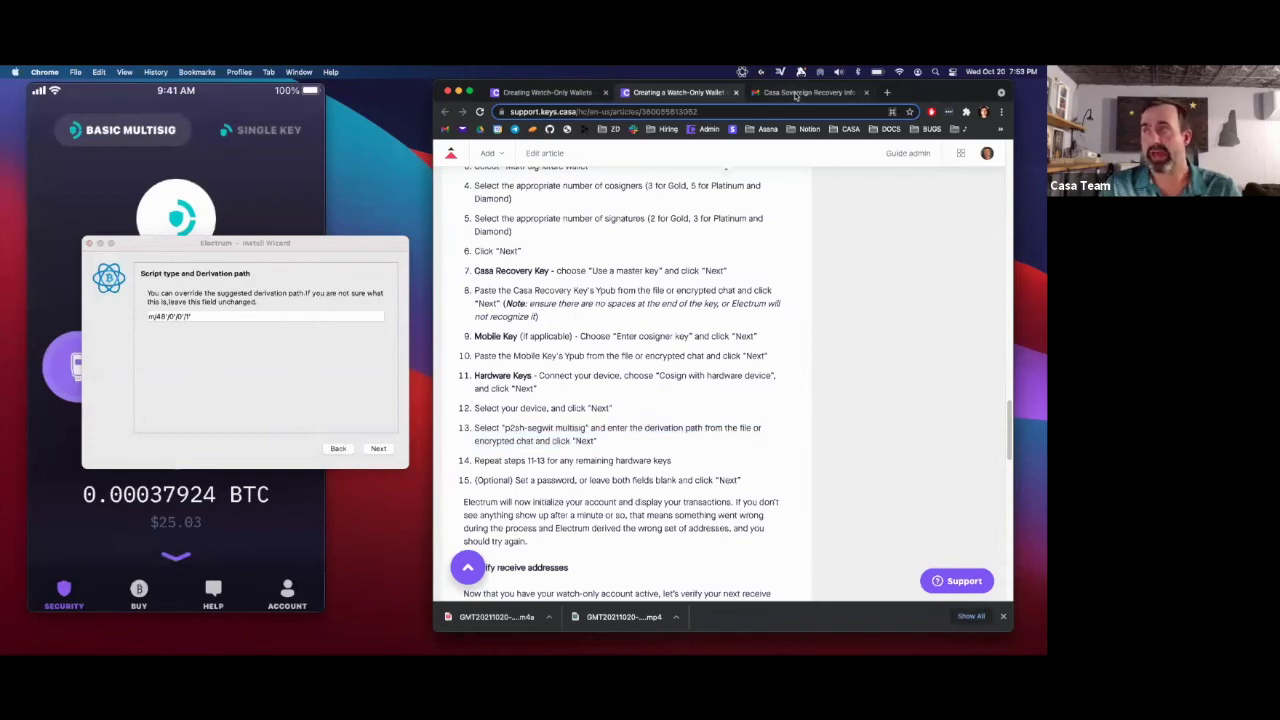
left_click(796, 95)
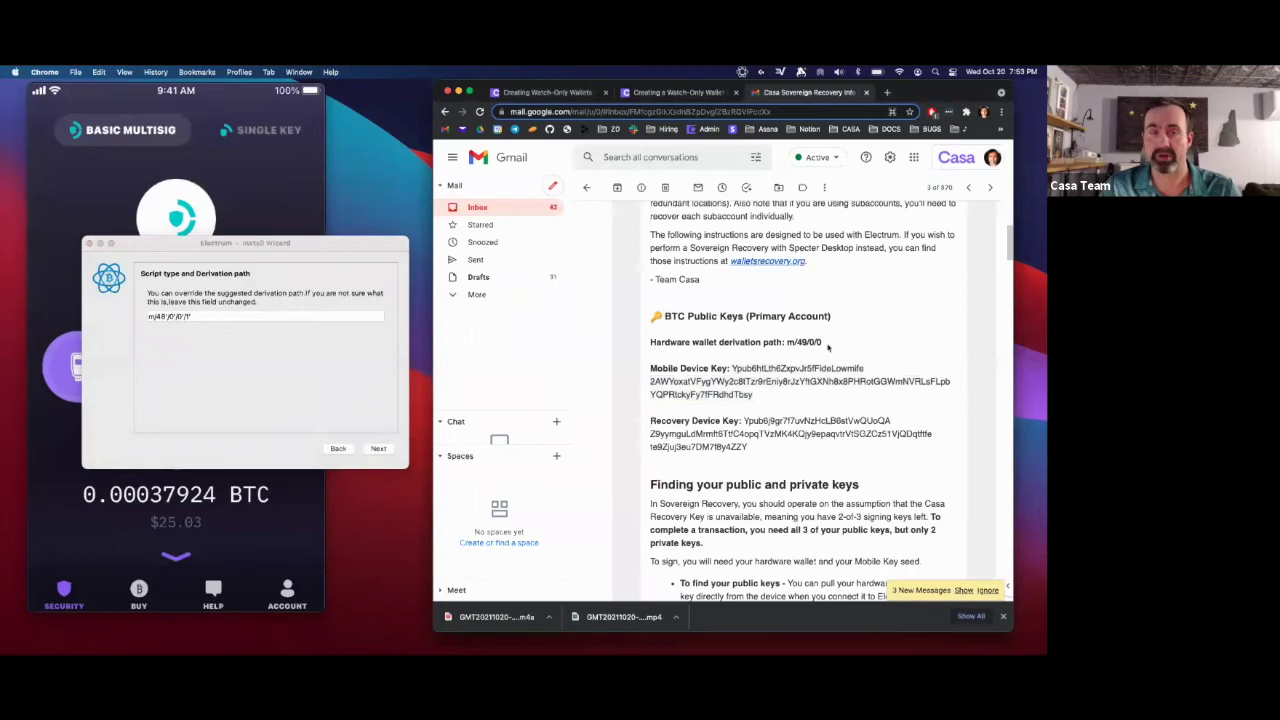
left_click_drag(826, 345, 787, 342)
key("super+c")
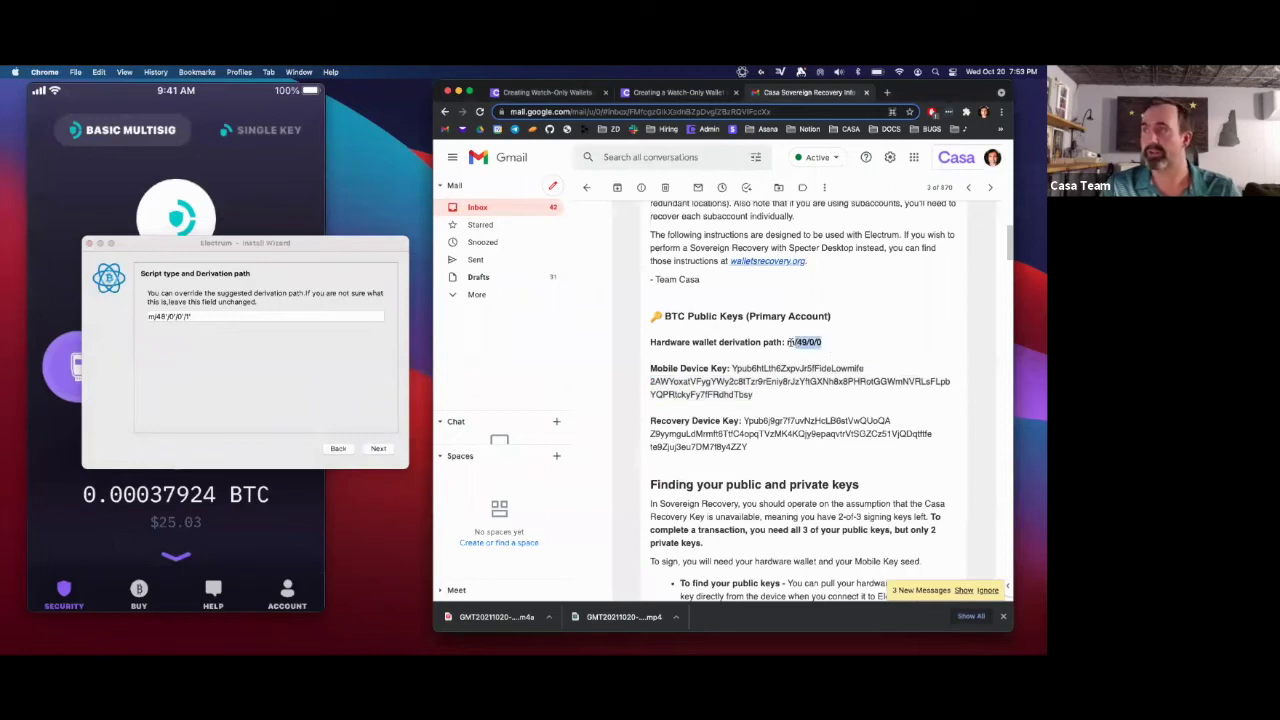
left_click(197, 316)
key("super+v")
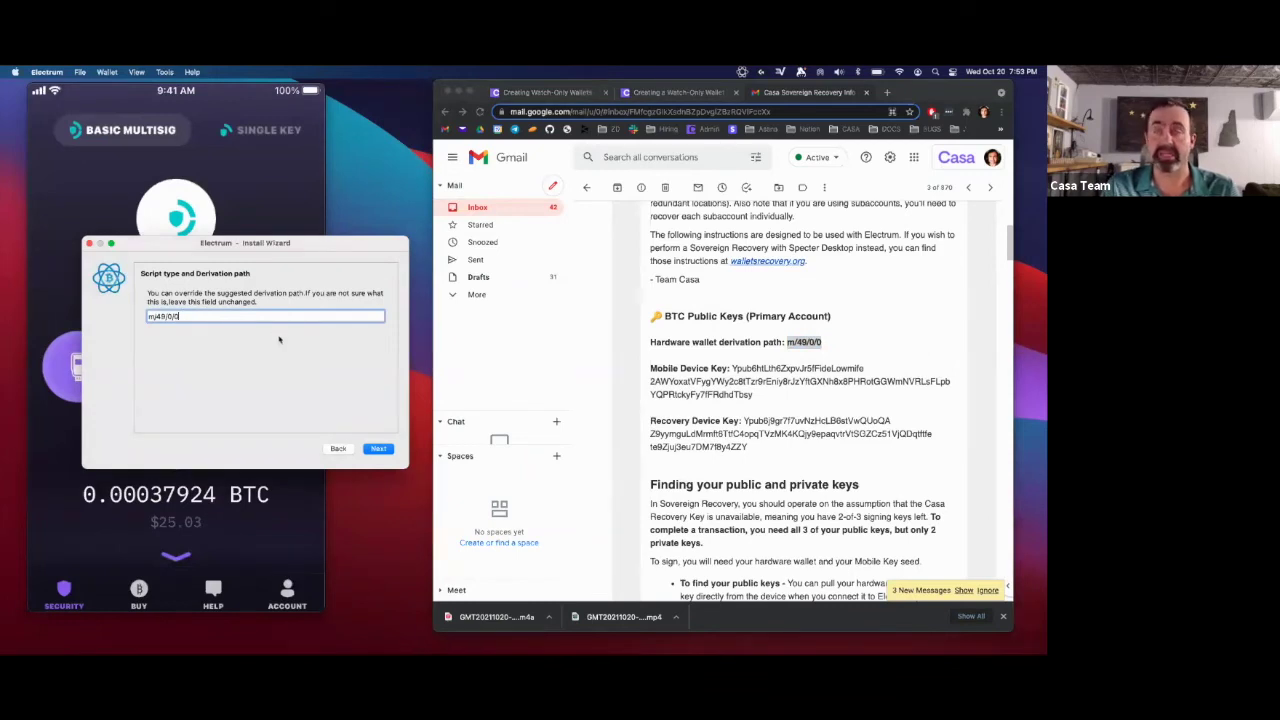
left_click(661, 94)
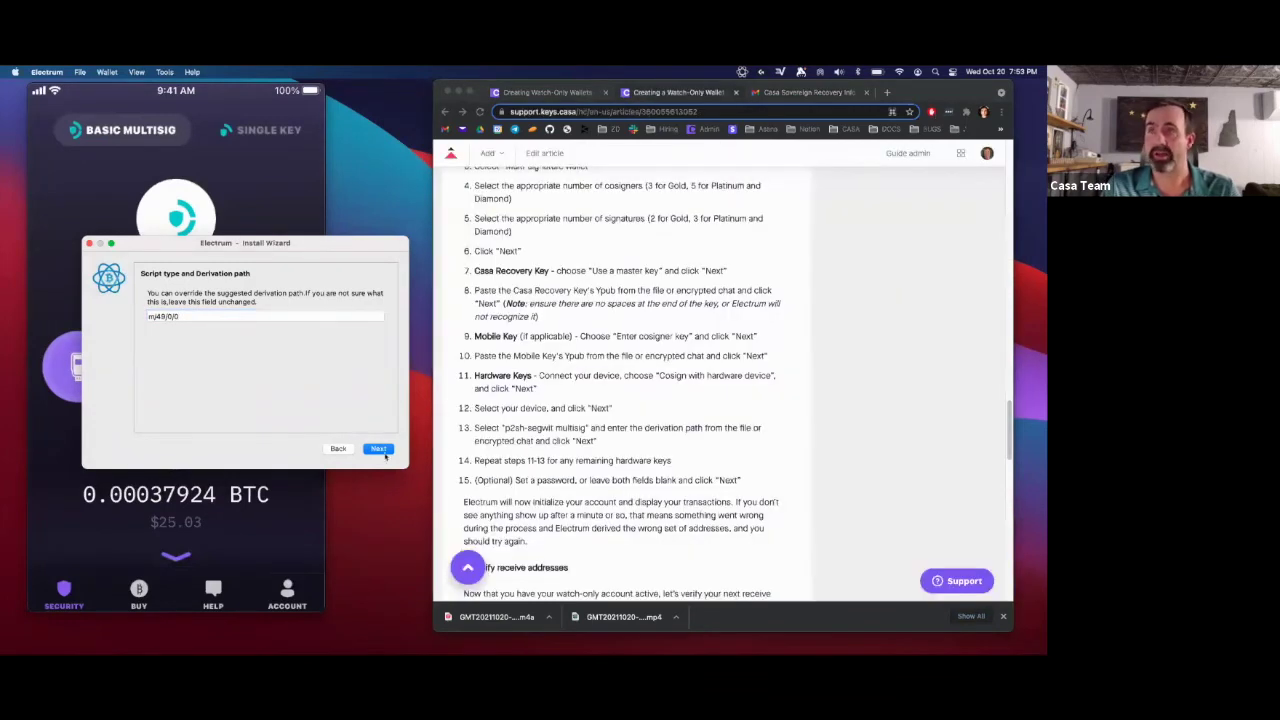
left_click(379, 449)
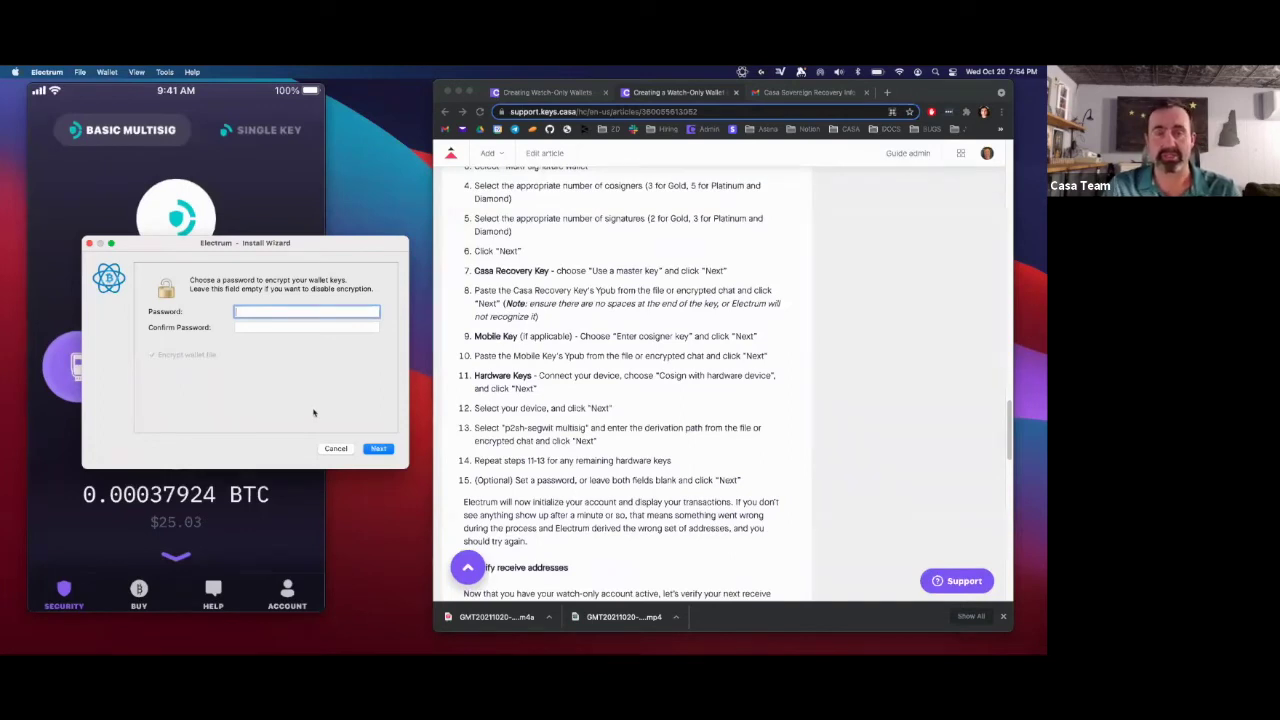
- Skip the password to create wallet_5 and select its received 0.00037924 BTC transaction
left_click(376, 448)
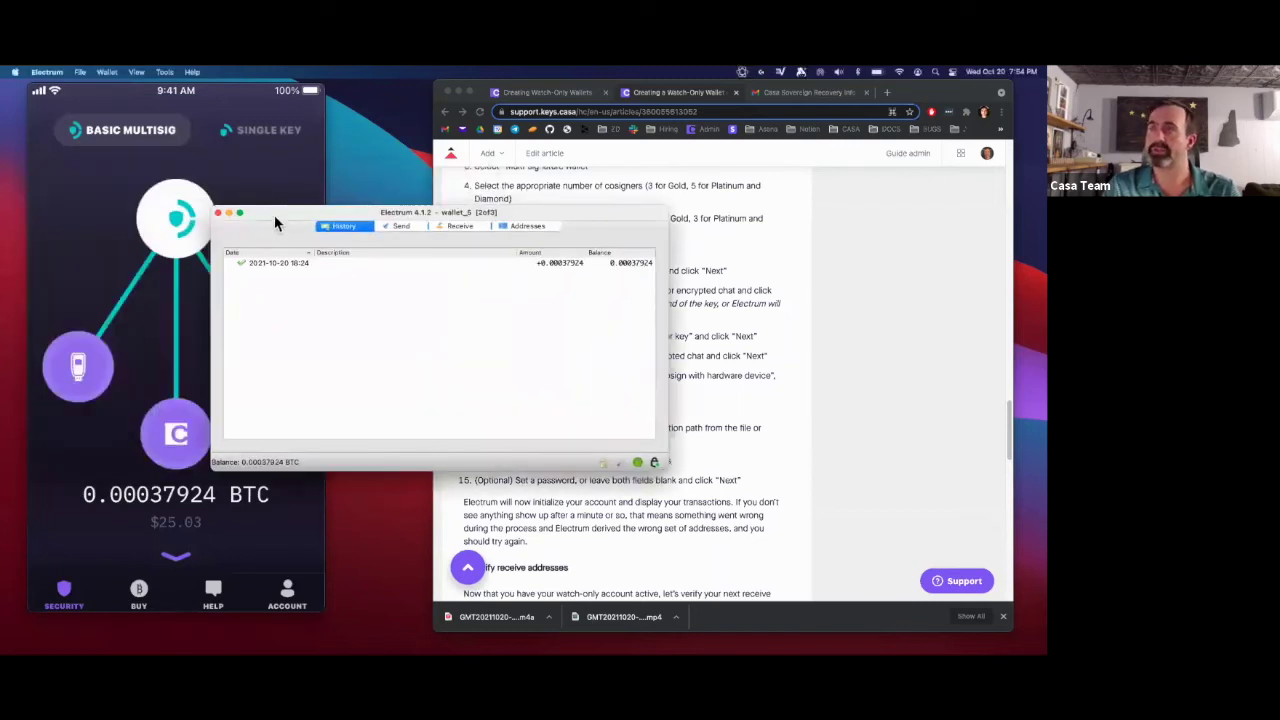
left_click_drag(275, 217, 419, 256)
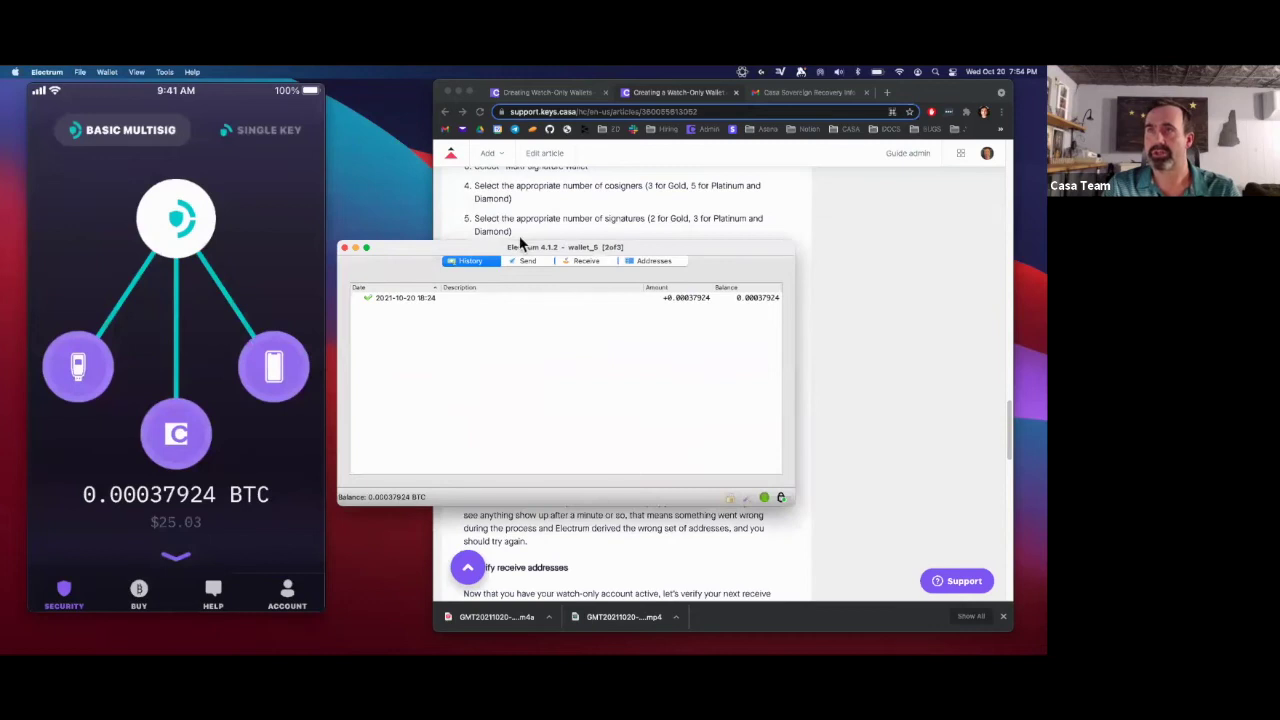
left_click(424, 300)
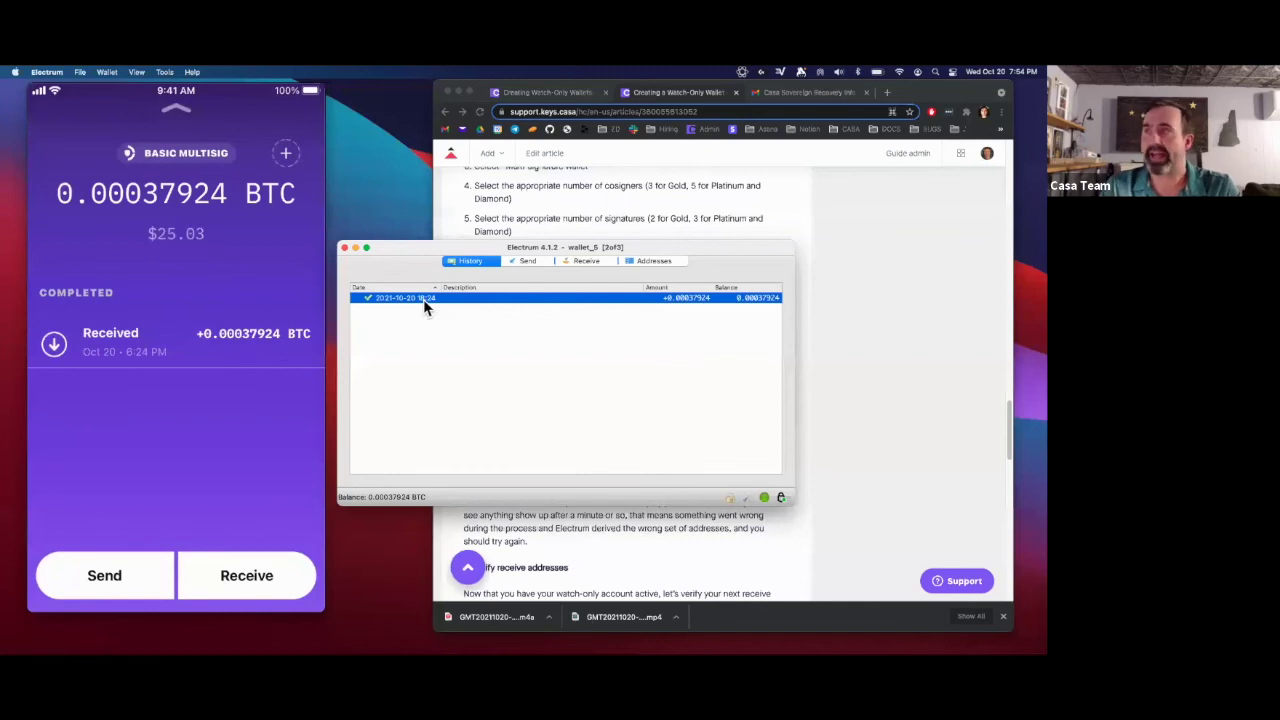
- List the wallet's addresses and select the second receiving address matching Casa's receive address
left_click(648, 262)
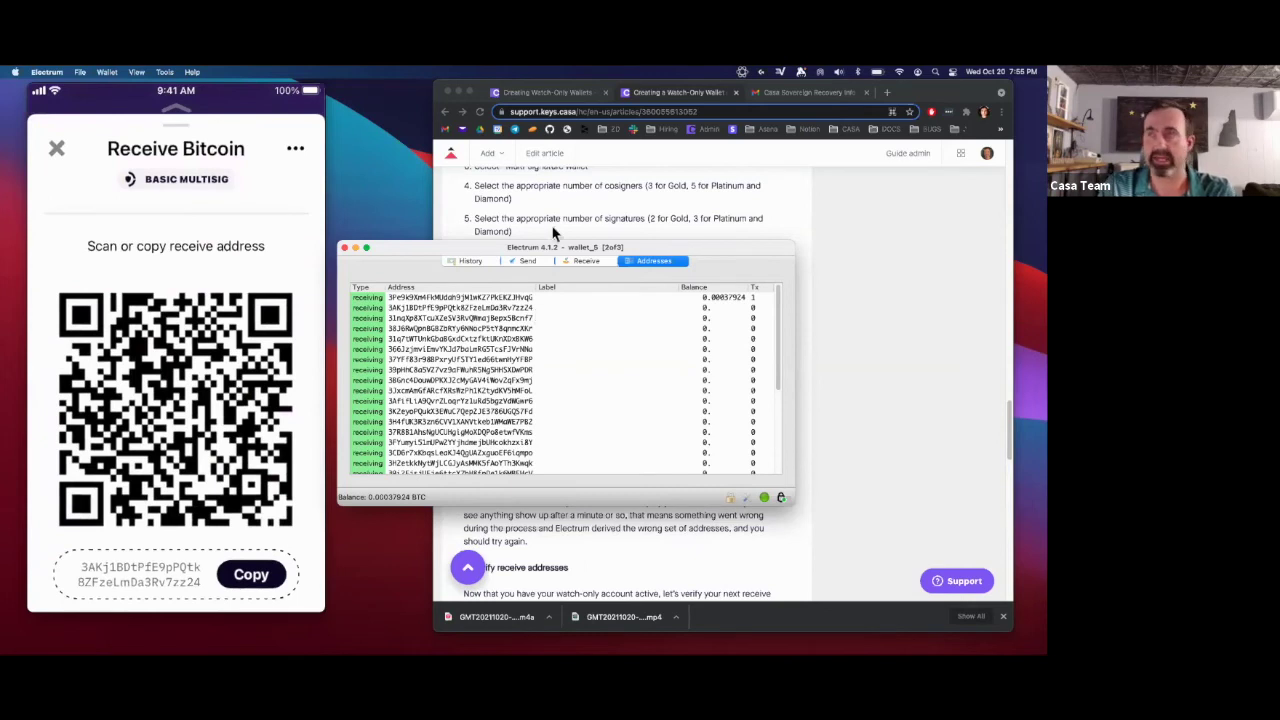
left_click(478, 310)
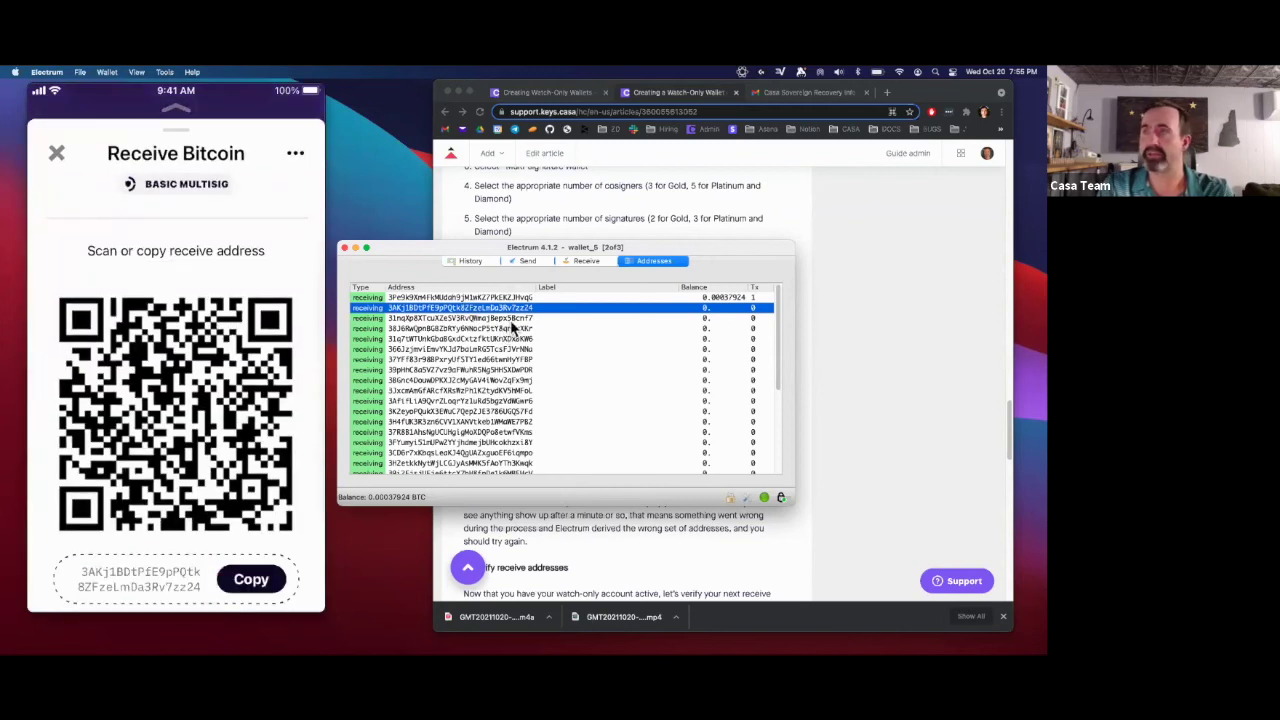
- Return to History to see the new unconfirmed 0.00037872 BTC incoming transaction
left_click(471, 260)
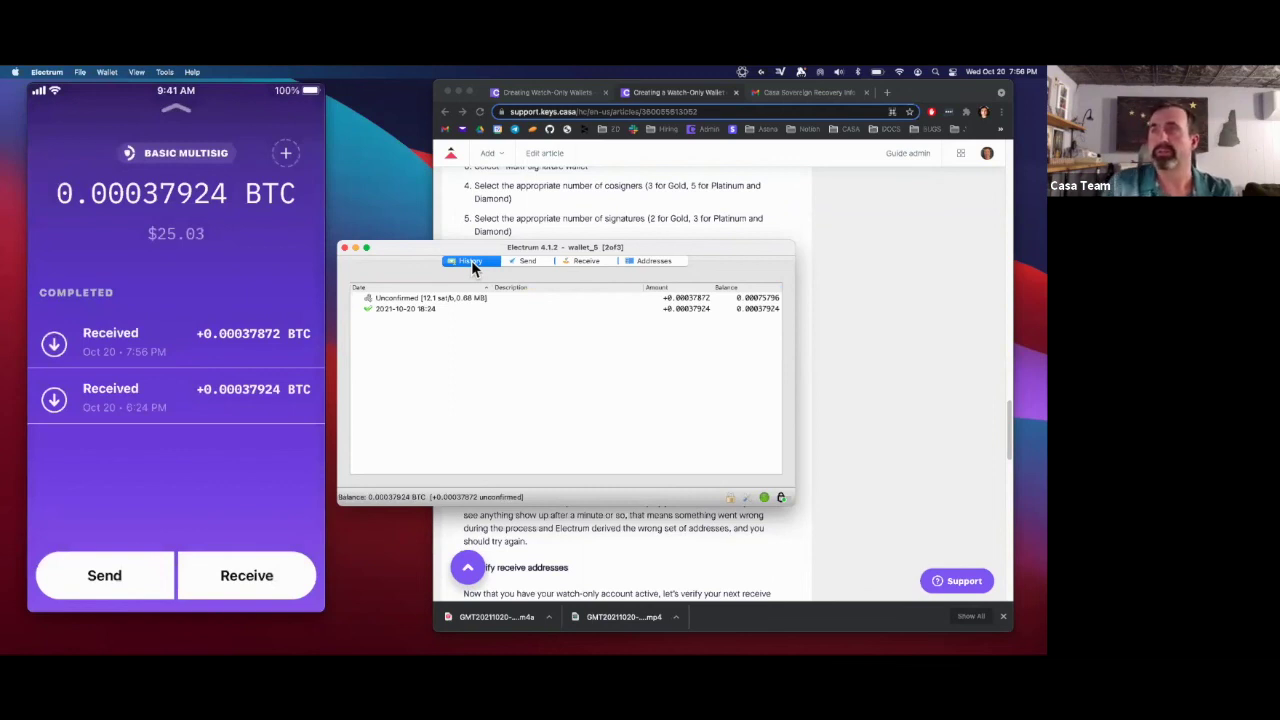
left_click(426, 298)
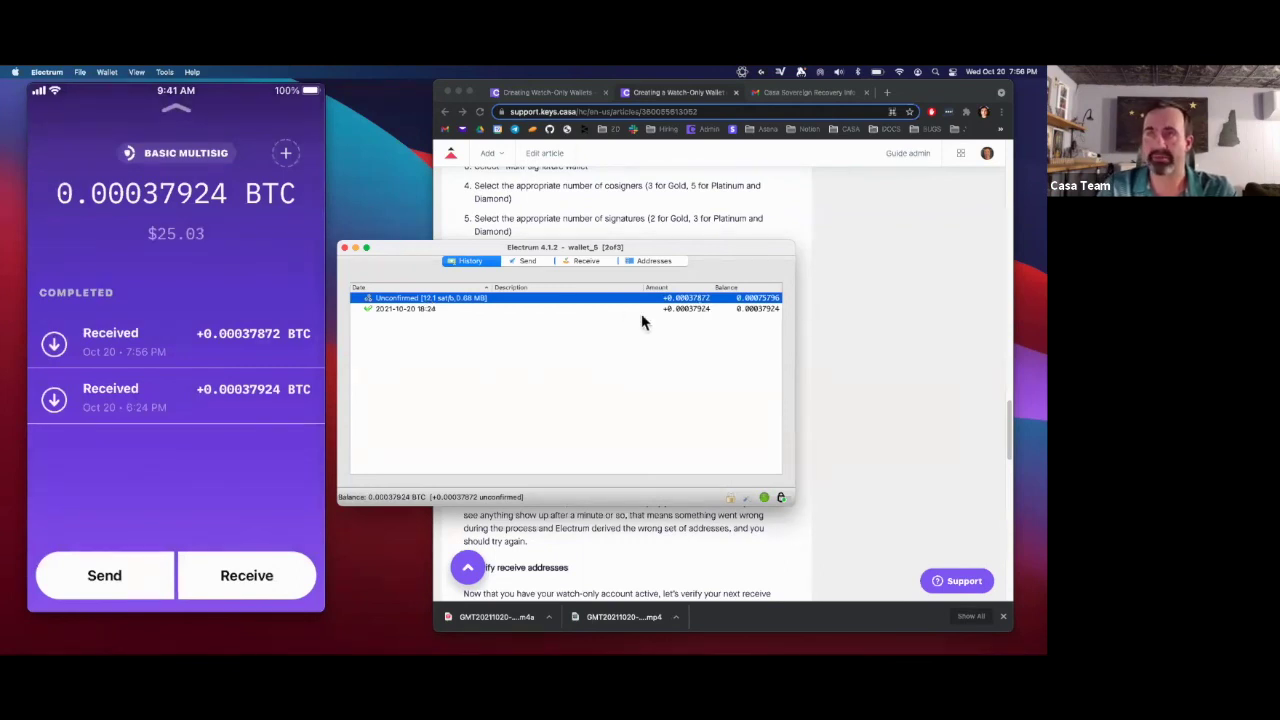
left_click_drag(415, 242, 448, 222)
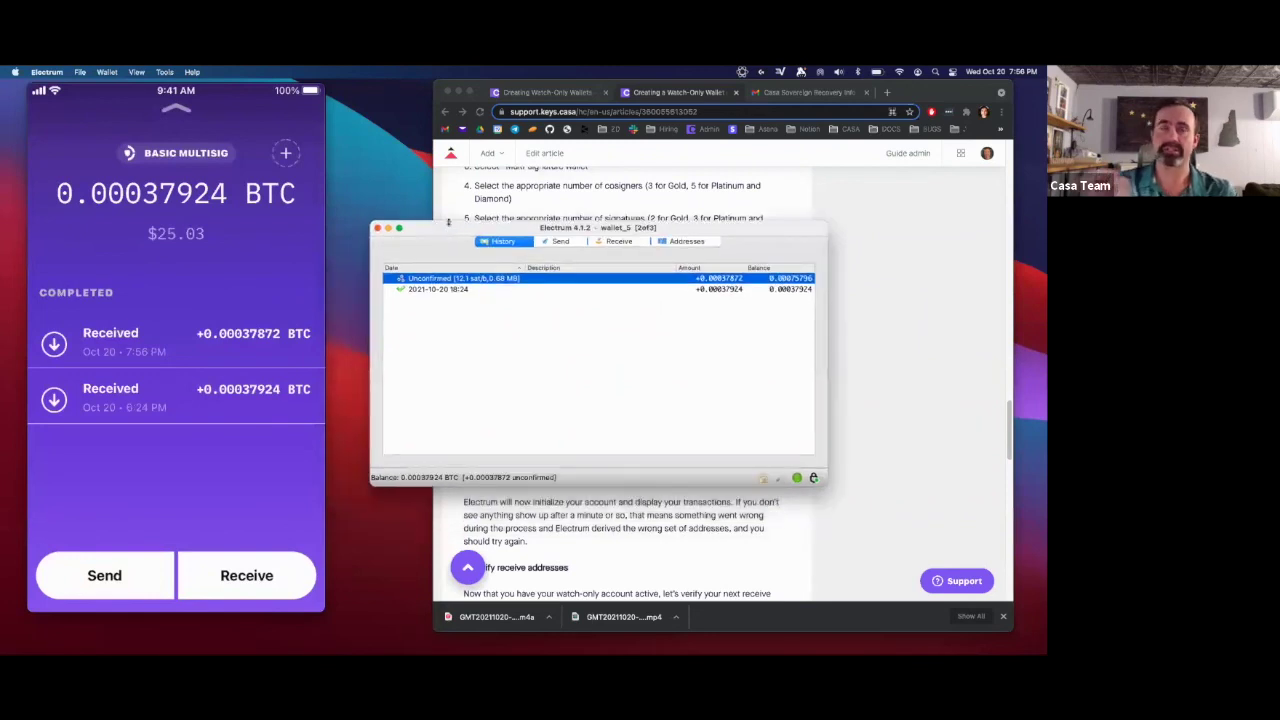